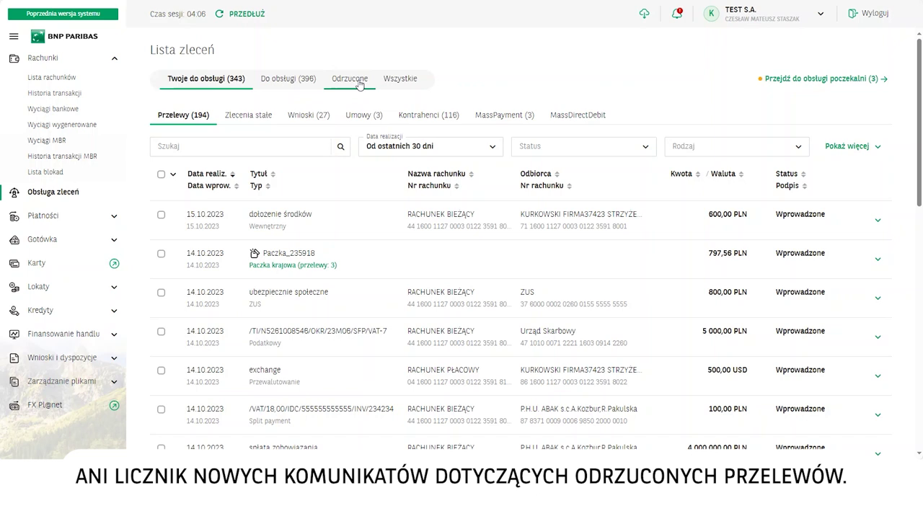
View the list of all transfers and return to the "Twoje do obsługi" list.
{"action": "left_click", "coordinate": [398, 81]}
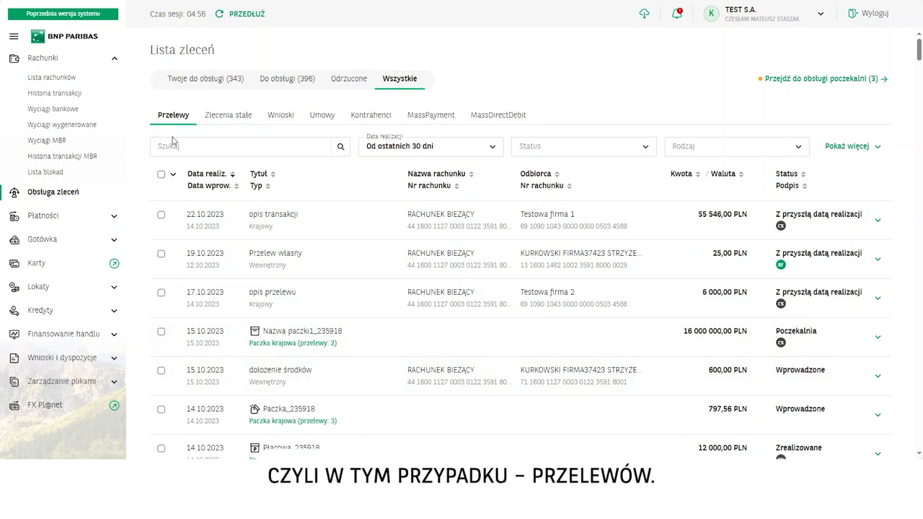
{"action": "left_click", "coordinate": [190, 81]}
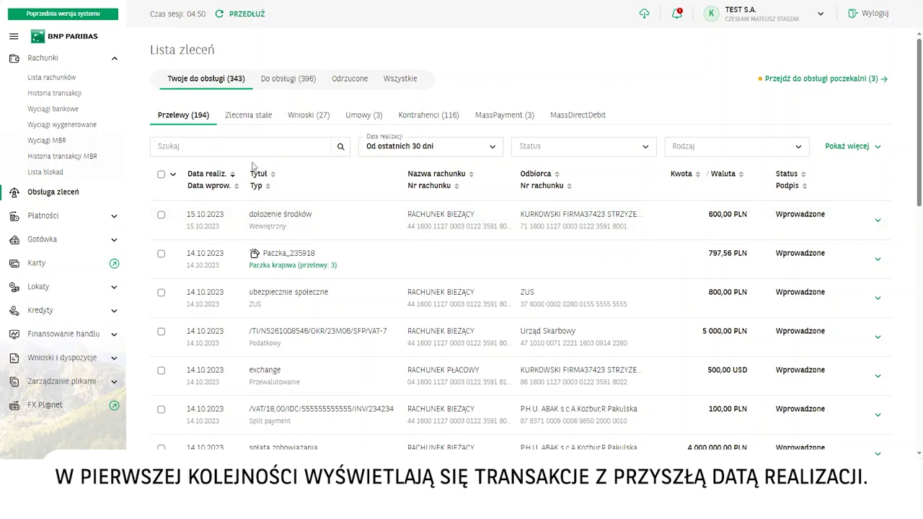
Expand the additional transfer filters and examine the options for status, kind, type, execution mode, entry date and source account.
{"action": "left_click", "coordinate": [842, 146]}
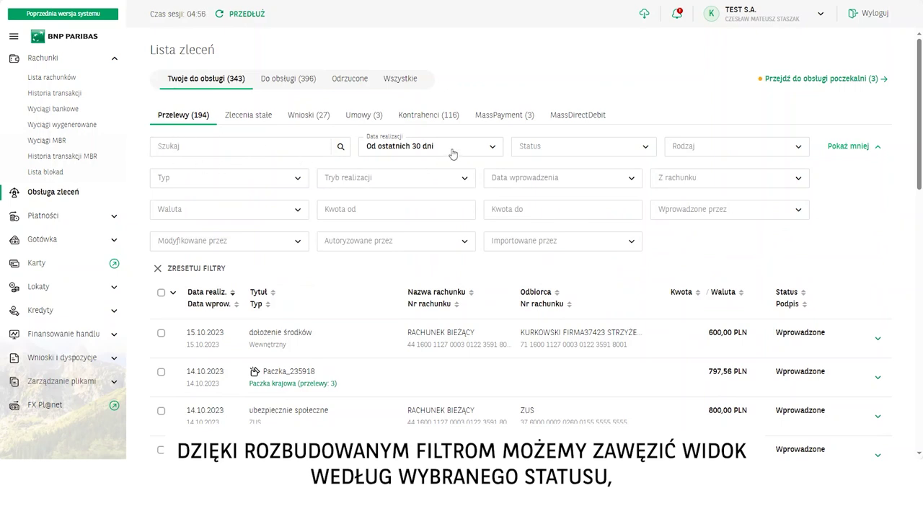
{"action": "left_click", "coordinate": [582, 155]}
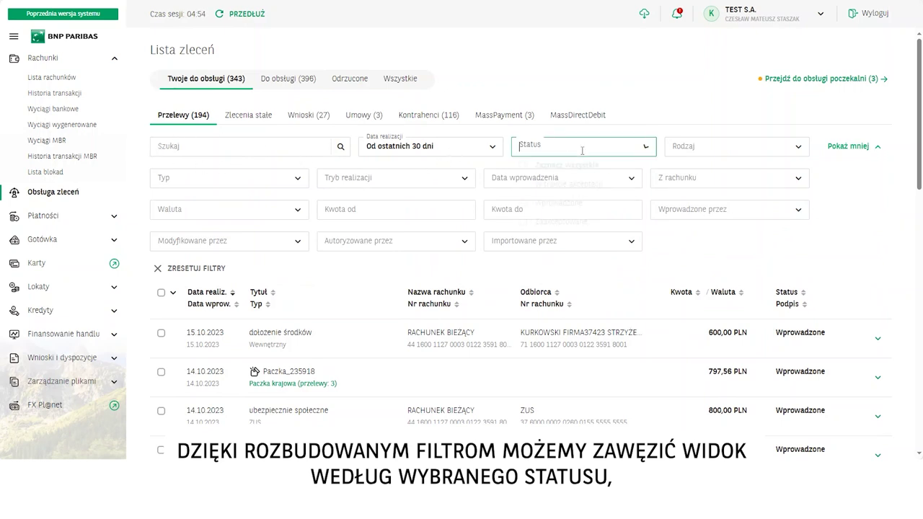
{"action": "left_click", "coordinate": [701, 162]}
{"action": "left_click", "coordinate": [211, 182]}
{"action": "left_click", "coordinate": [388, 182]}
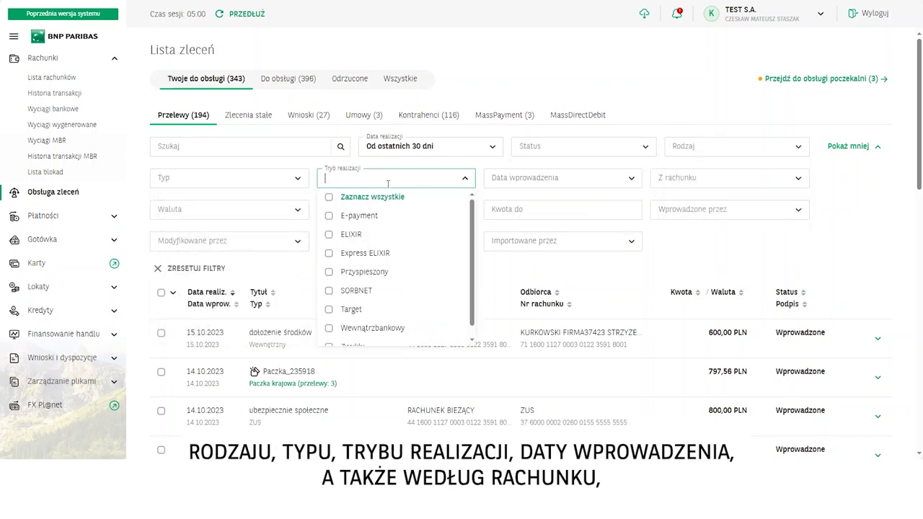
{"action": "left_click", "coordinate": [547, 180]}
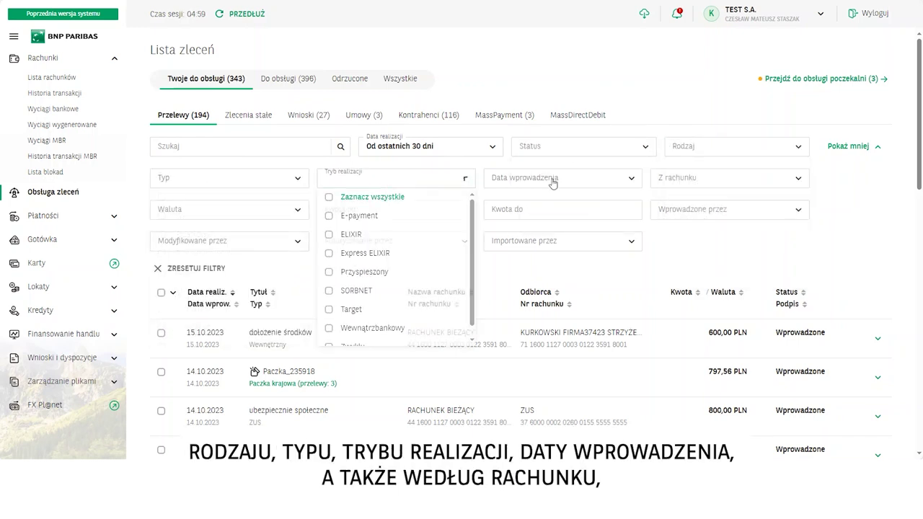
{"action": "left_click", "coordinate": [706, 182]}
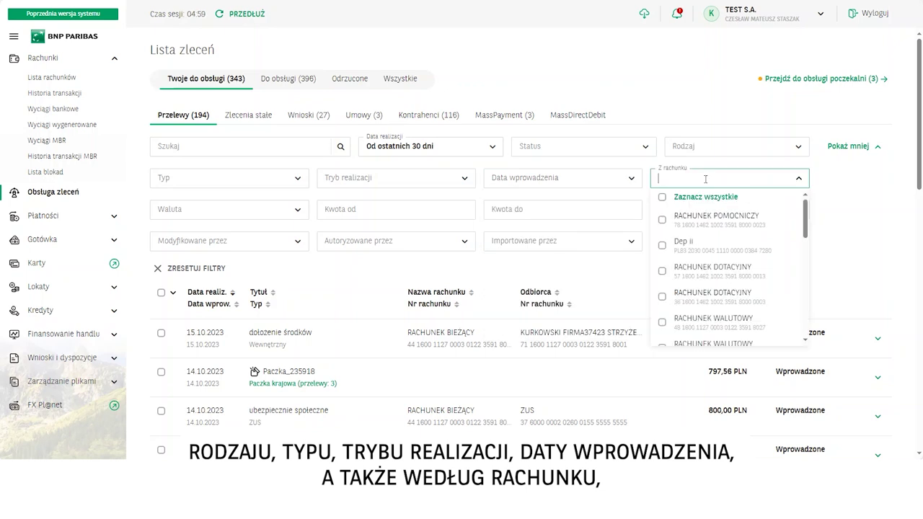
Examine the filters for currency, amount range and the users who entered, modified, authorised or imported transfers.
{"action": "left_click", "coordinate": [234, 215]}
{"action": "left_click", "coordinate": [393, 211]}
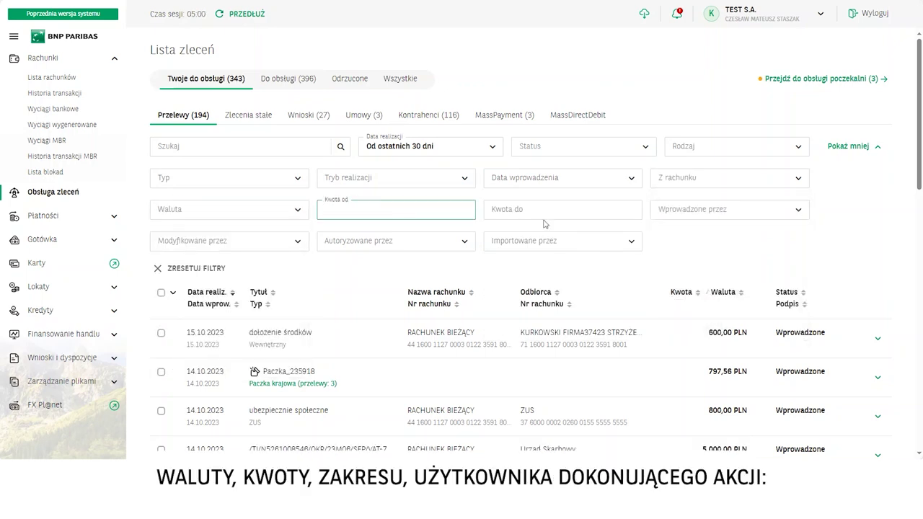
{"action": "left_click", "coordinate": [690, 212]}
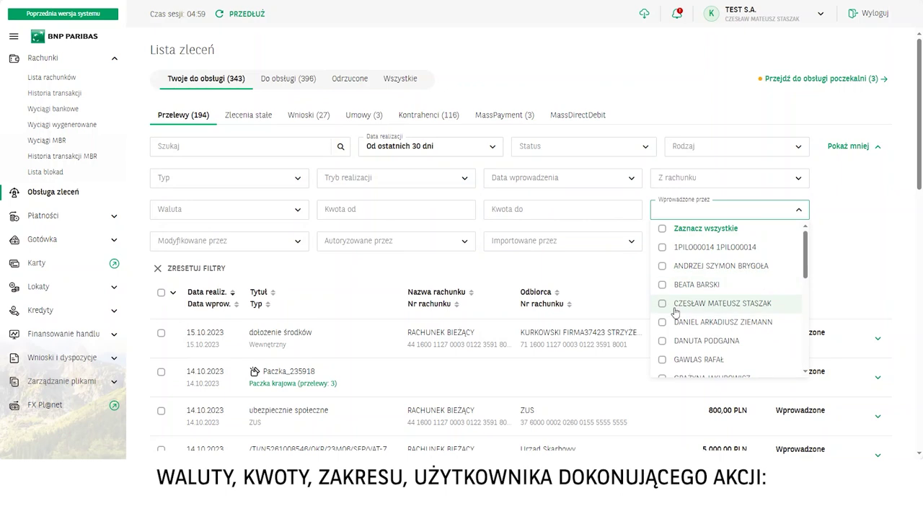
{"action": "left_click", "coordinate": [194, 243]}
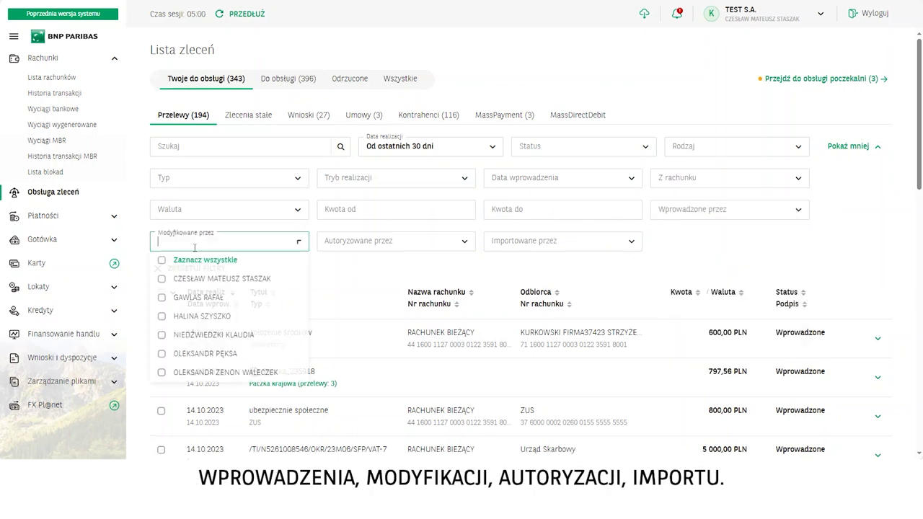
{"action": "left_click", "coordinate": [342, 274]}
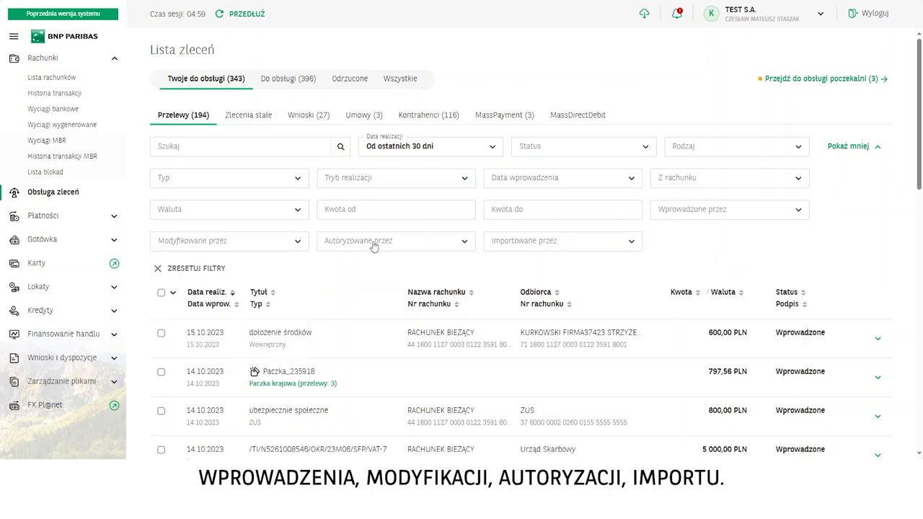
{"action": "left_click", "coordinate": [567, 245]}
{"action": "left_click", "coordinate": [632, 241]}
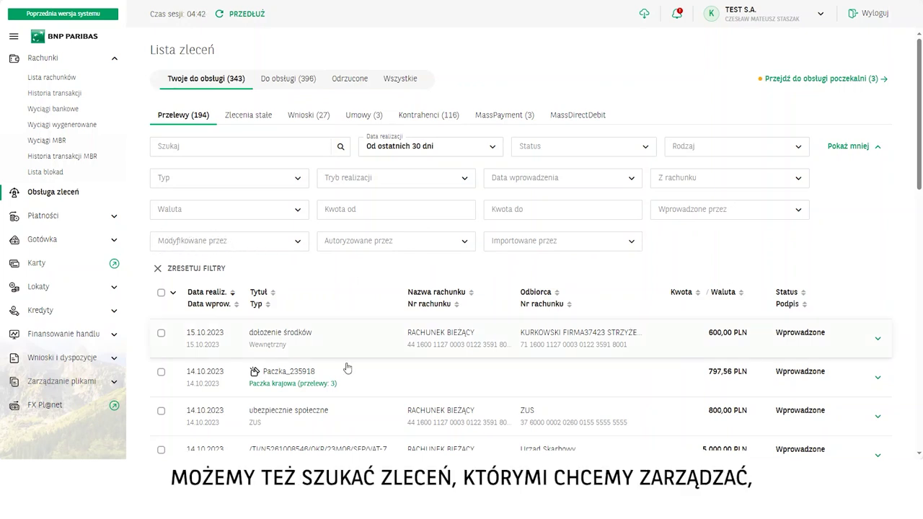
Collapse the additional filter fields of the transfer list.
{"action": "scroll", "coordinate": [347, 371], "scroll_direction": "down", "scroll_amount": 3}
{"action": "scroll", "coordinate": [346, 369], "scroll_direction": "up", "scroll_amount": 3}
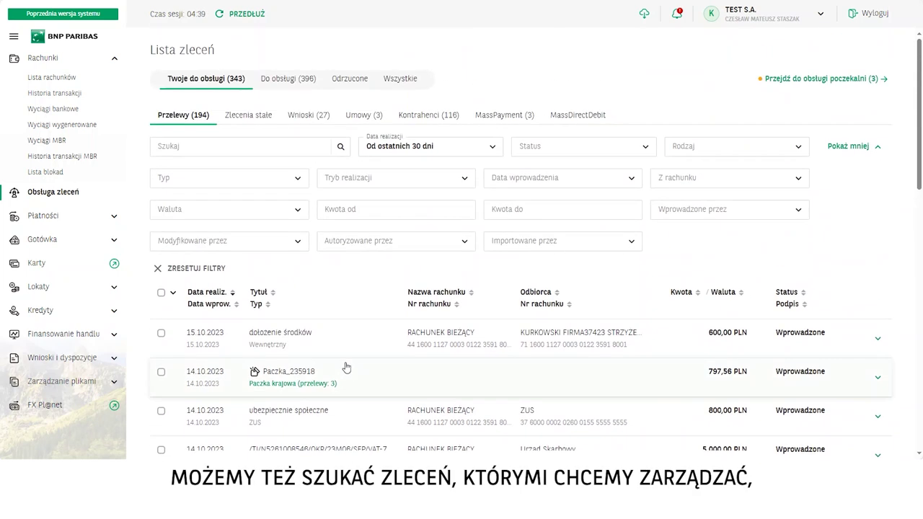
{"action": "left_click", "coordinate": [847, 147]}
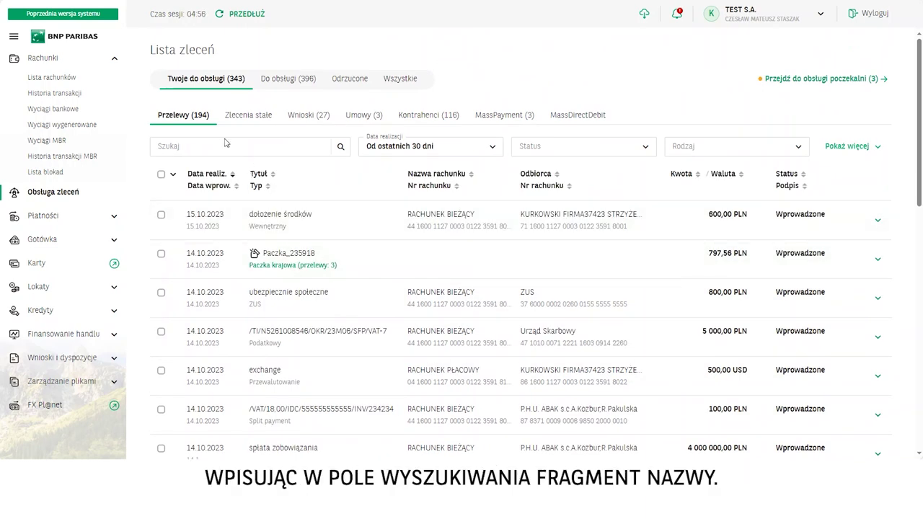
Search the transfers for "środ" and clear the search.
{"action": "left_click", "coordinate": [166, 146]}
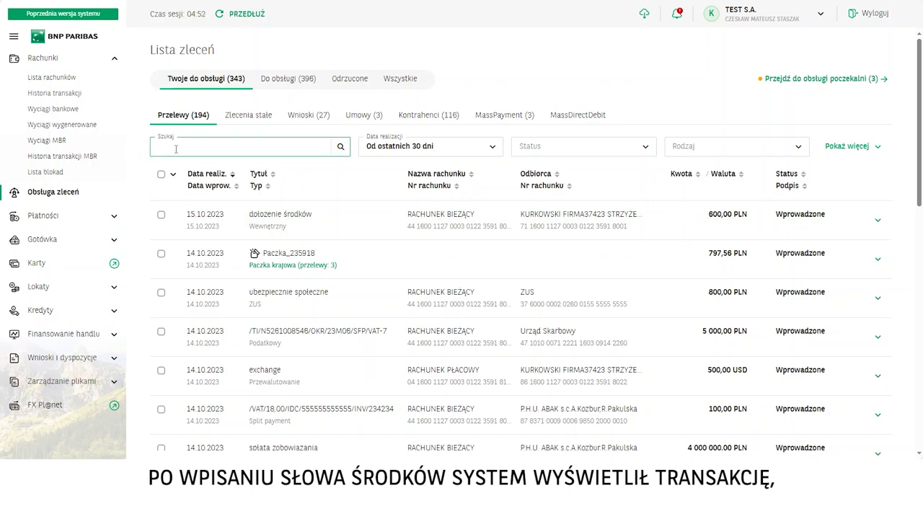
{"action": "type", "text": "środ"}
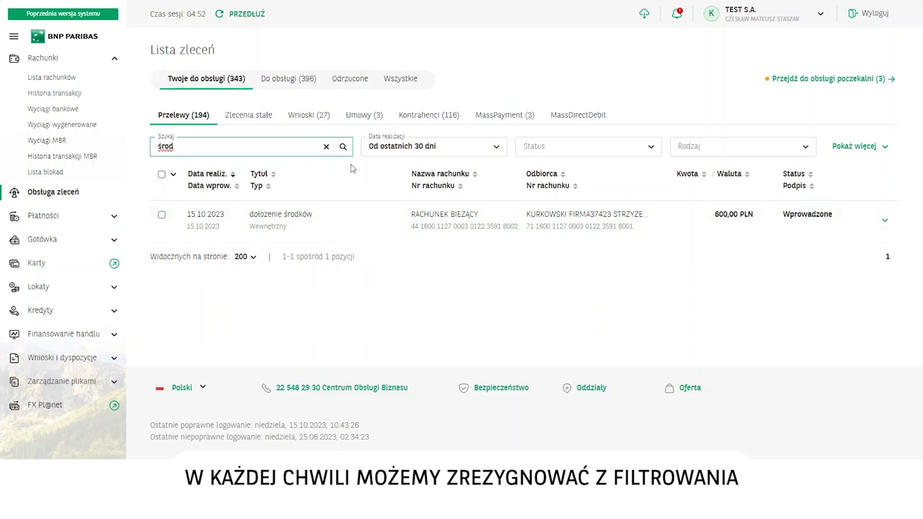
{"action": "left_click", "coordinate": [326, 147]}
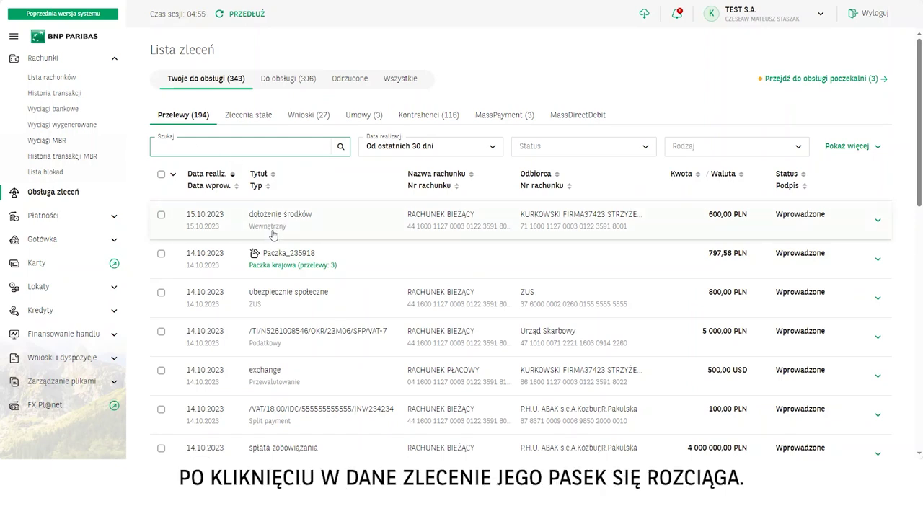
Expand the transfer titled "dołożenie środków" and open its full details.
{"action": "left_click", "coordinate": [286, 226]}
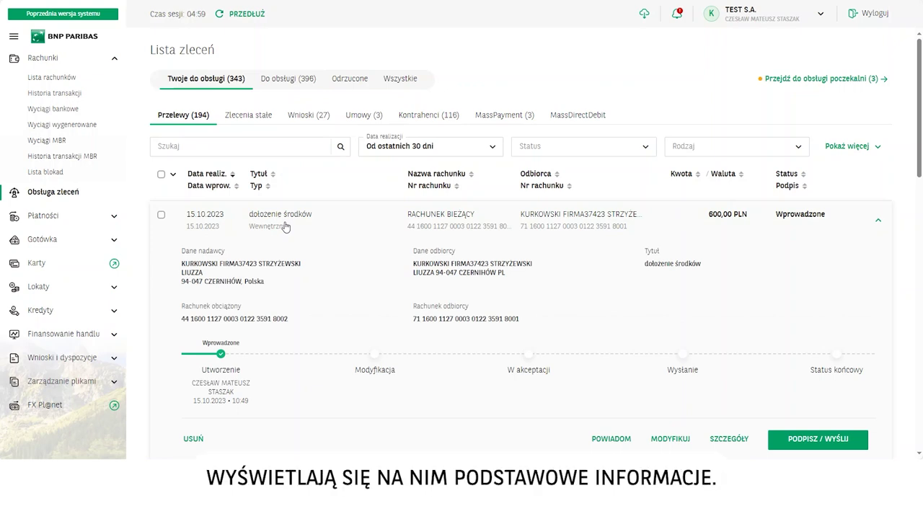
{"action": "scroll", "coordinate": [288, 227], "scroll_direction": "down", "scroll_amount": 2}
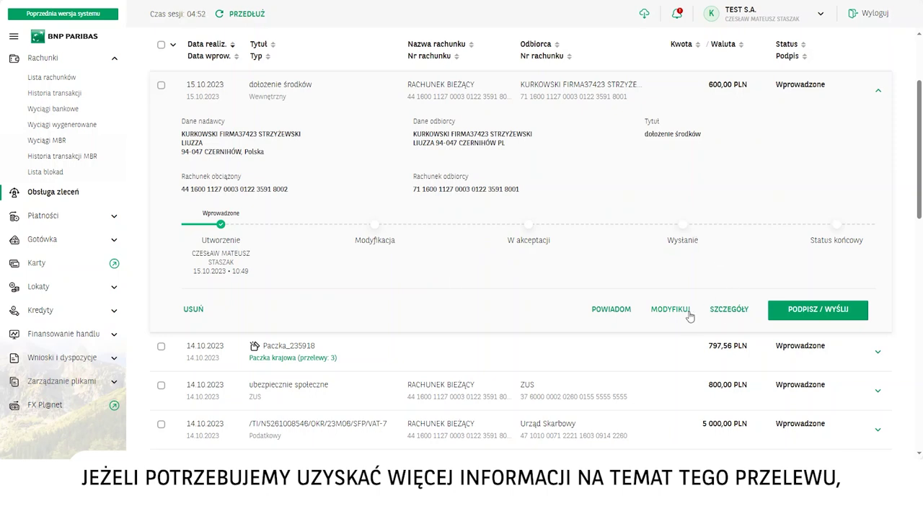
{"action": "left_click", "coordinate": [727, 311]}
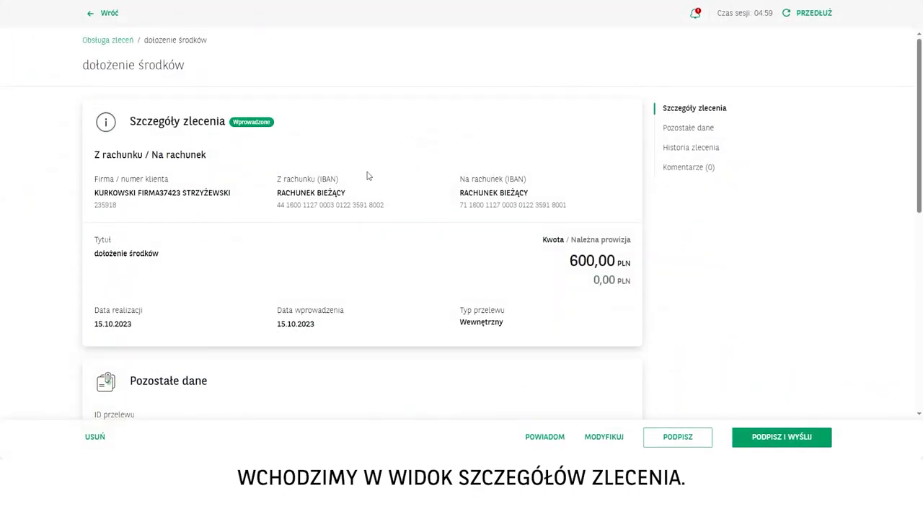
Add the comment "Opis , komentarz" to the transfer.
{"action": "scroll", "coordinate": [367, 176], "scroll_direction": "down", "scroll_amount": 1}
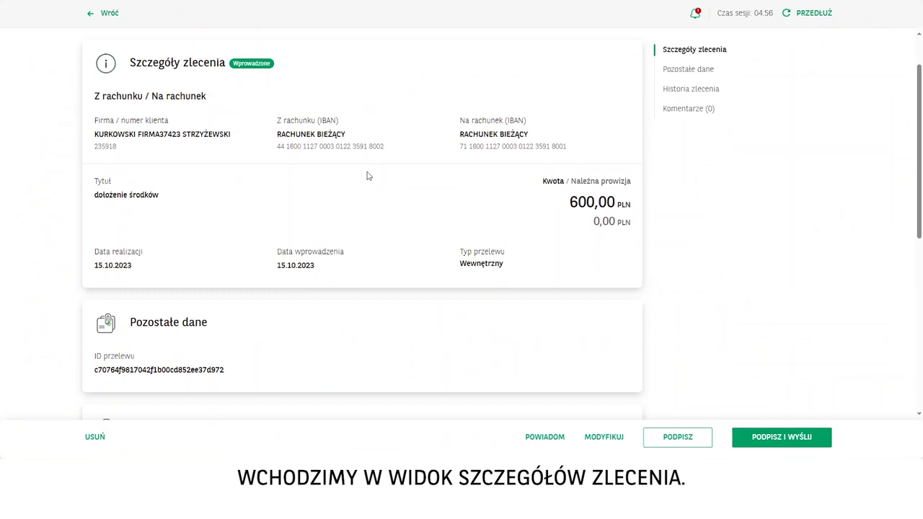
{"action": "scroll", "coordinate": [367, 176], "scroll_direction": "down", "scroll_amount": 6}
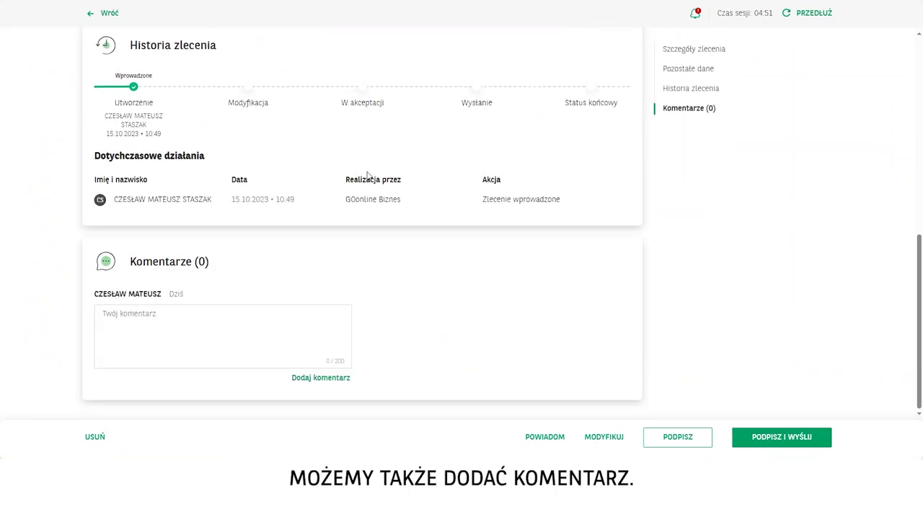
{"action": "left_click", "coordinate": [189, 314]}
{"action": "type", "text": "Opis , komentarz"}
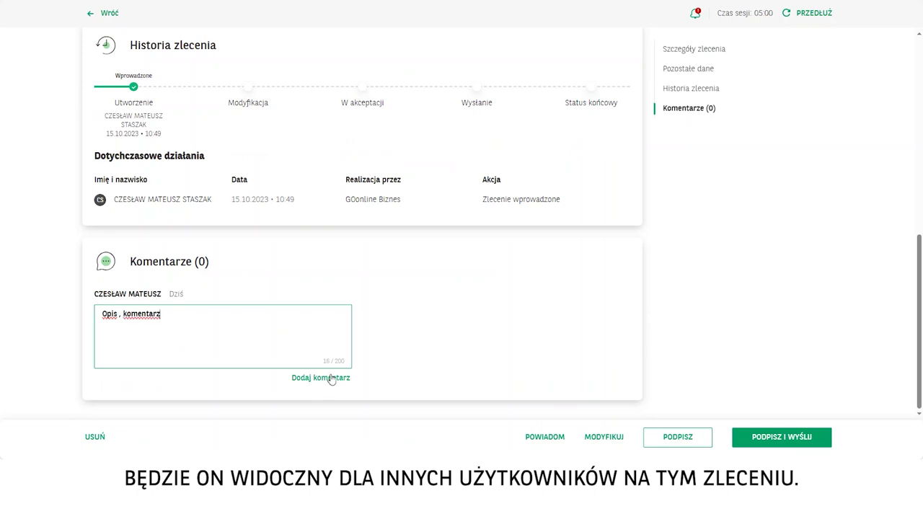
{"action": "left_click", "coordinate": [329, 379]}
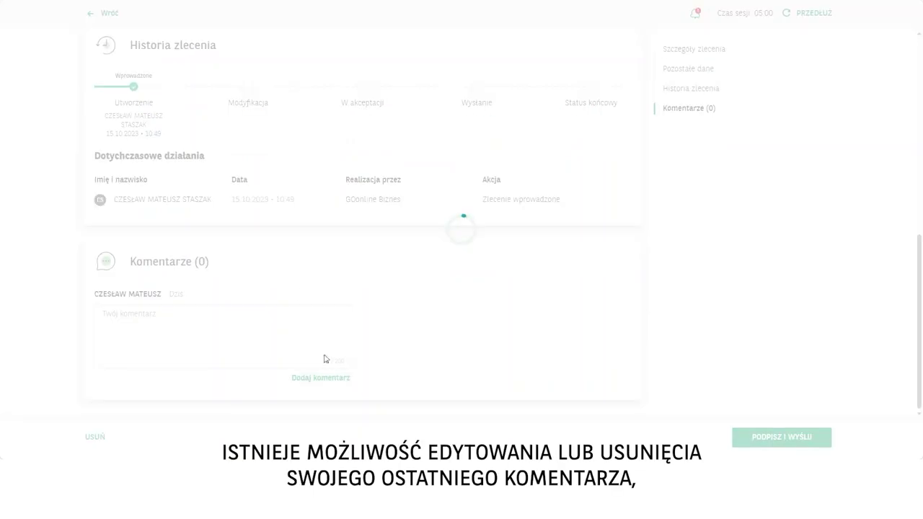
Review the saved comment and the transfer's details, and return to the order list.
{"action": "scroll", "coordinate": [323, 337], "scroll_direction": "down", "scroll_amount": 1}
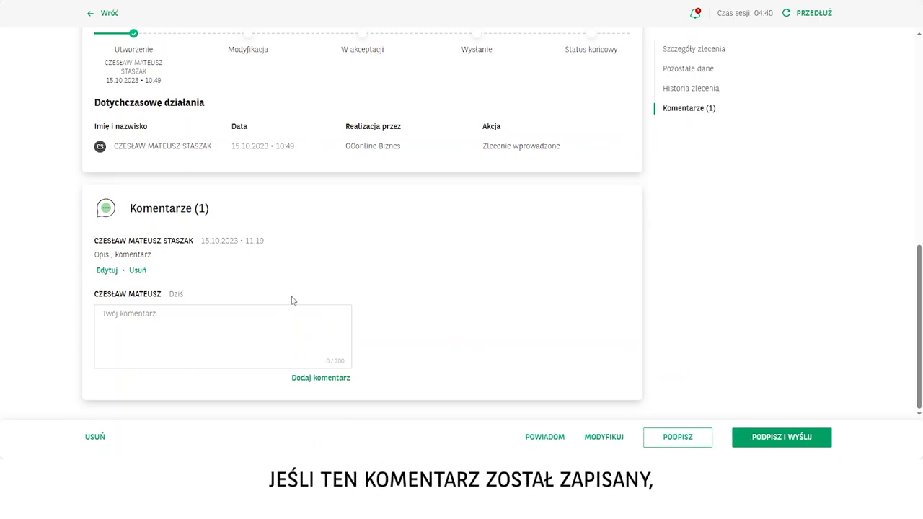
{"action": "scroll", "coordinate": [310, 295], "scroll_direction": "up", "scroll_amount": 3}
{"action": "scroll", "coordinate": [310, 296], "scroll_direction": "down", "scroll_amount": 3}
{"action": "scroll", "coordinate": [310, 296], "scroll_direction": "up", "scroll_amount": 7}
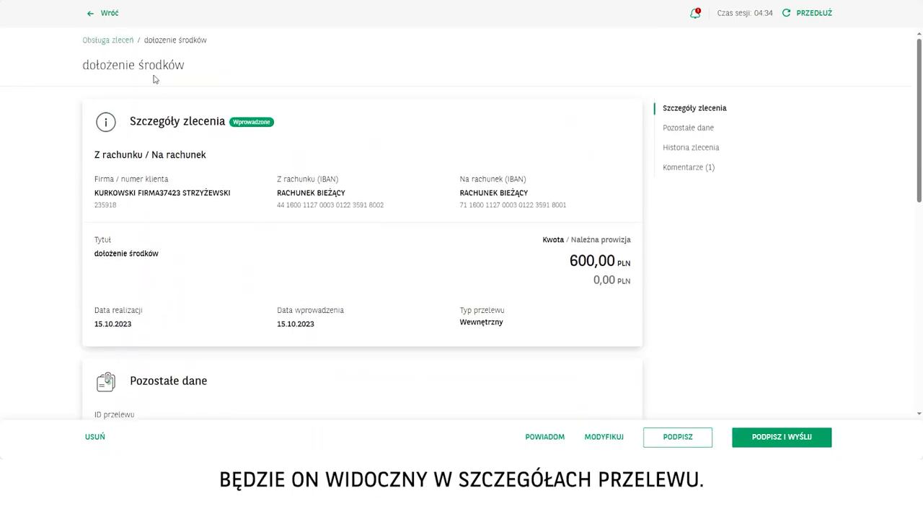
{"action": "left_click", "coordinate": [93, 14]}
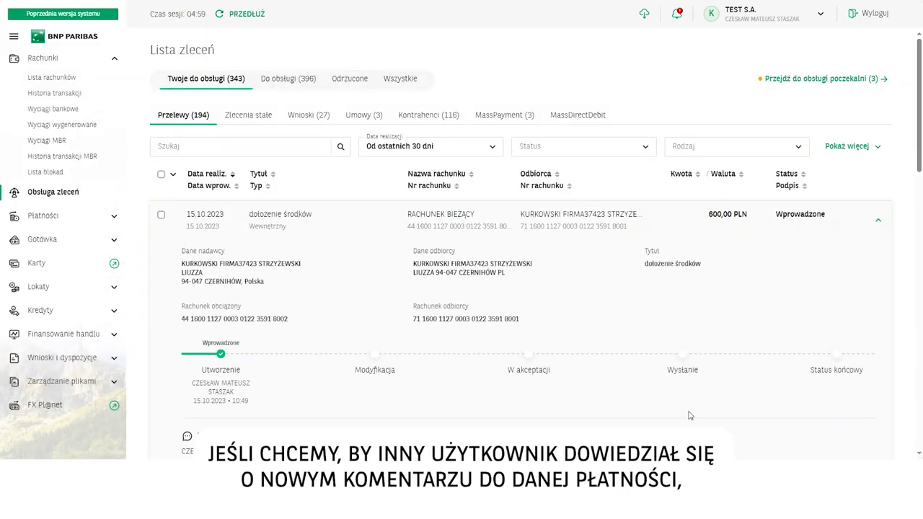
Open the expanded transfer for modification, look through its data, and return to the order list.
{"action": "scroll", "coordinate": [678, 289], "scroll_direction": "down", "scroll_amount": 3}
{"action": "left_click", "coordinate": [674, 292]}
{"action": "scroll", "coordinate": [563, 358], "scroll_direction": "down", "scroll_amount": 8}
{"action": "scroll", "coordinate": [561, 359], "scroll_direction": "up", "scroll_amount": 8}
{"action": "left_click", "coordinate": [93, 15]}
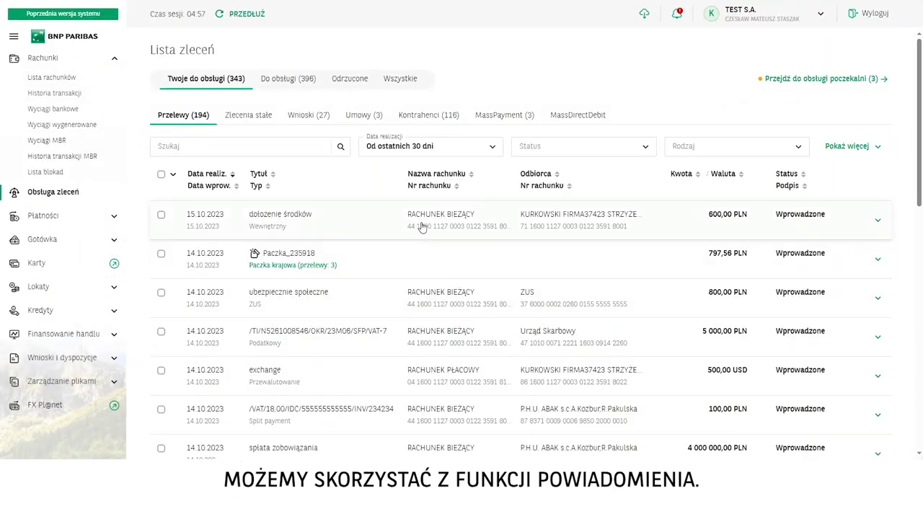
Start a notification for the "dołożenie środków" transfer, choosing the type "Prośba o podpisanie i/lub wysłanie".
{"action": "left_click", "coordinate": [418, 227]}
{"action": "scroll", "coordinate": [389, 289], "scroll_direction": "down", "scroll_amount": 3}
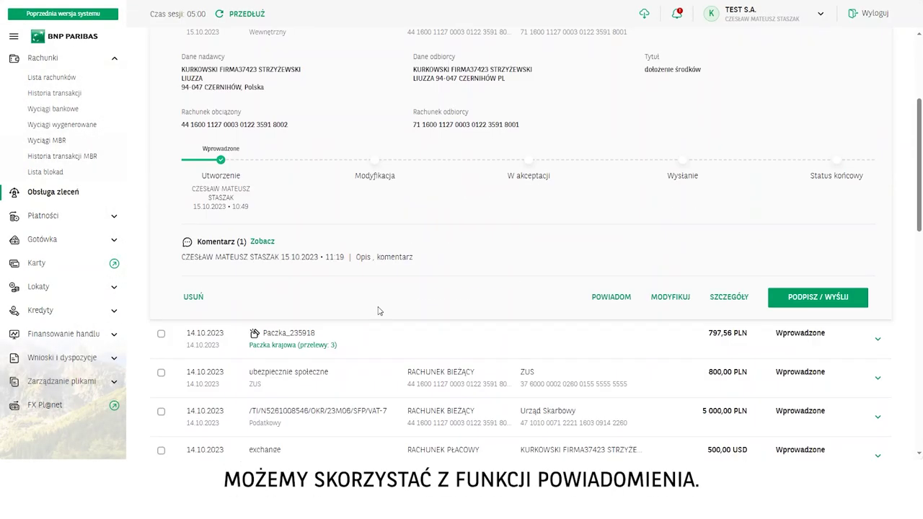
{"action": "left_click", "coordinate": [617, 296]}
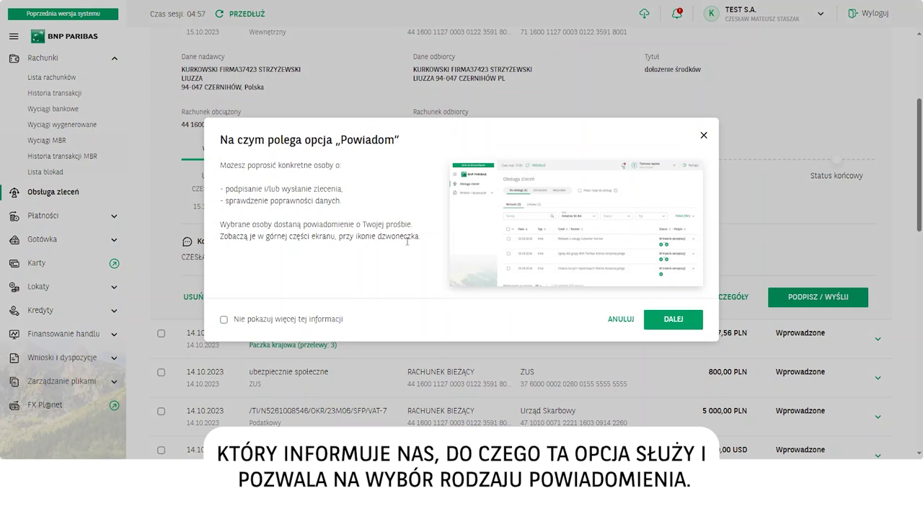
{"action": "left_click", "coordinate": [673, 320]}
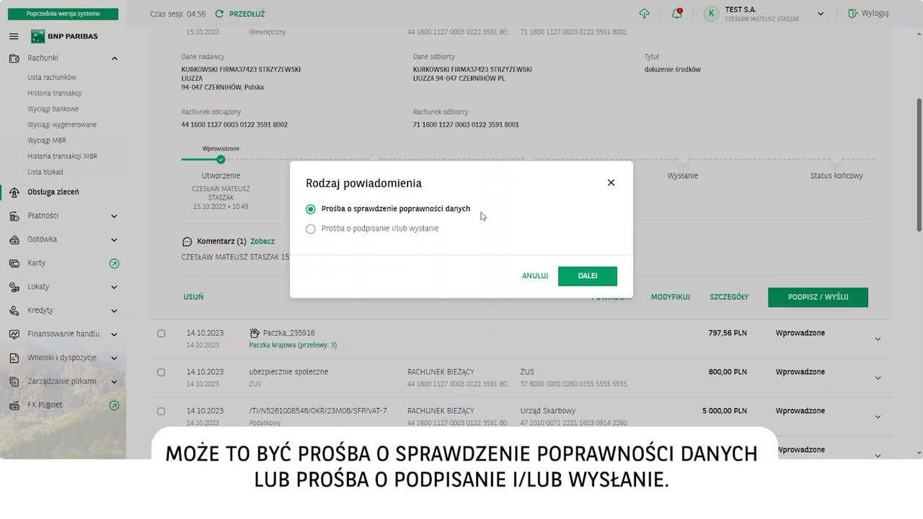
{"action": "left_click", "coordinate": [333, 231]}
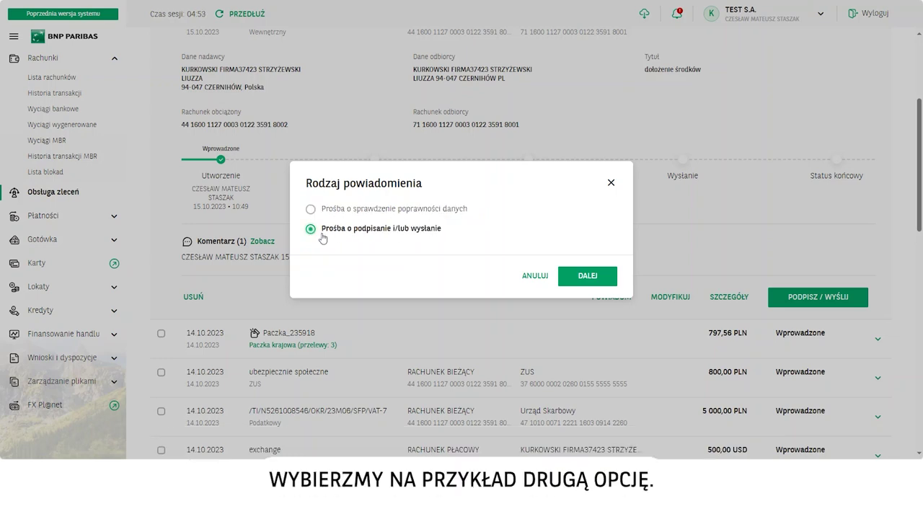
{"action": "left_click", "coordinate": [596, 280]}
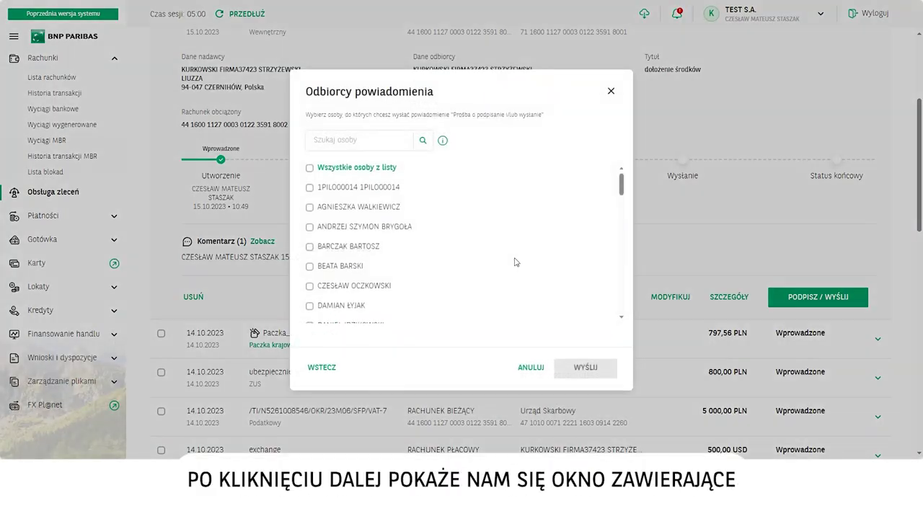
Select three adjacent people starting with the surname-first entry directly after the "D" names as recipients, and send them the notification.
{"action": "scroll", "coordinate": [338, 229], "scroll_direction": "down", "scroll_amount": 4}
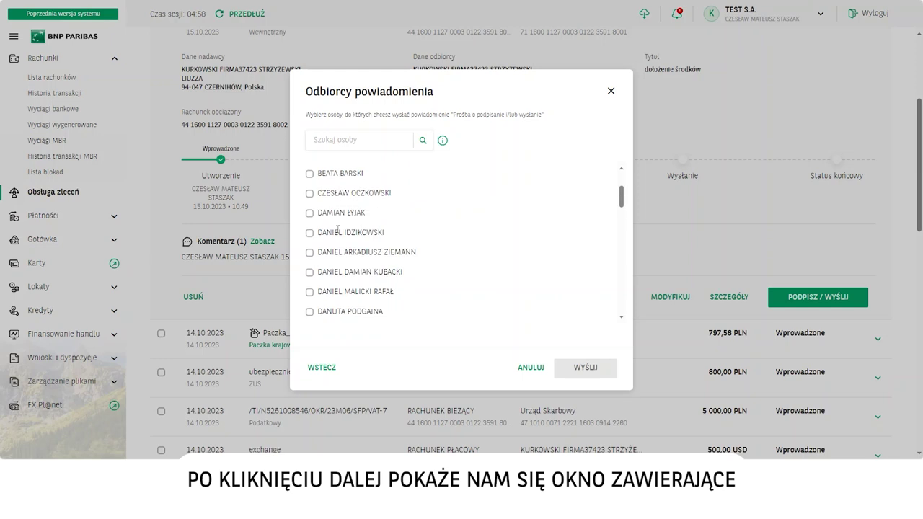
{"action": "scroll", "coordinate": [338, 229], "scroll_direction": "down", "scroll_amount": 2}
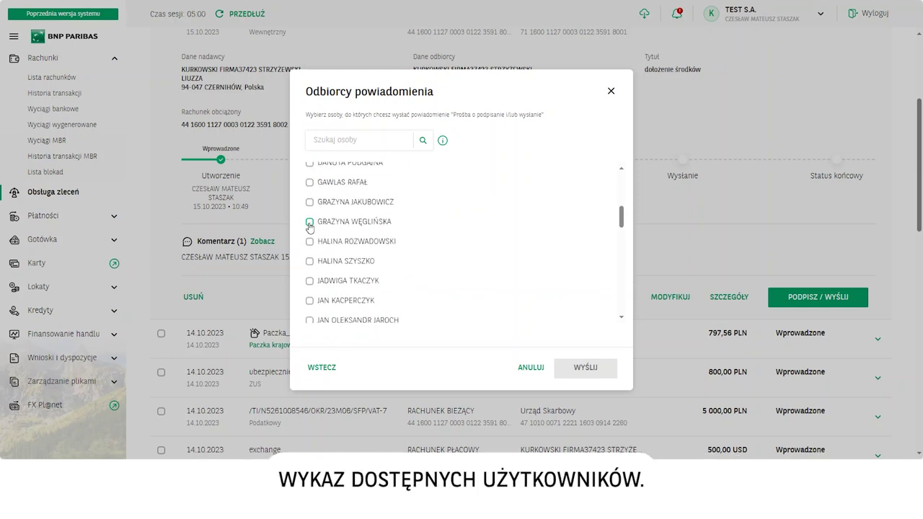
{"action": "left_click", "coordinate": [309, 222]}
{"action": "left_click", "coordinate": [310, 202]}
{"action": "left_click", "coordinate": [309, 183]}
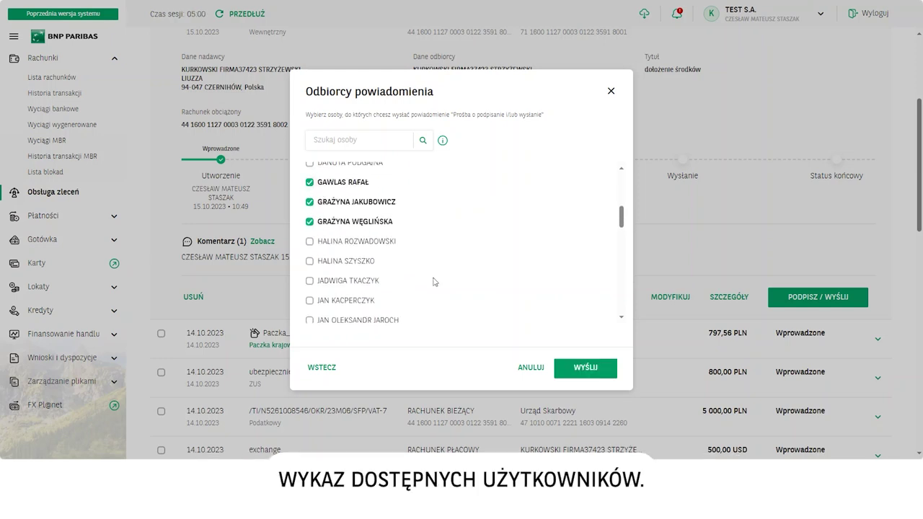
{"action": "left_click", "coordinate": [585, 369]}
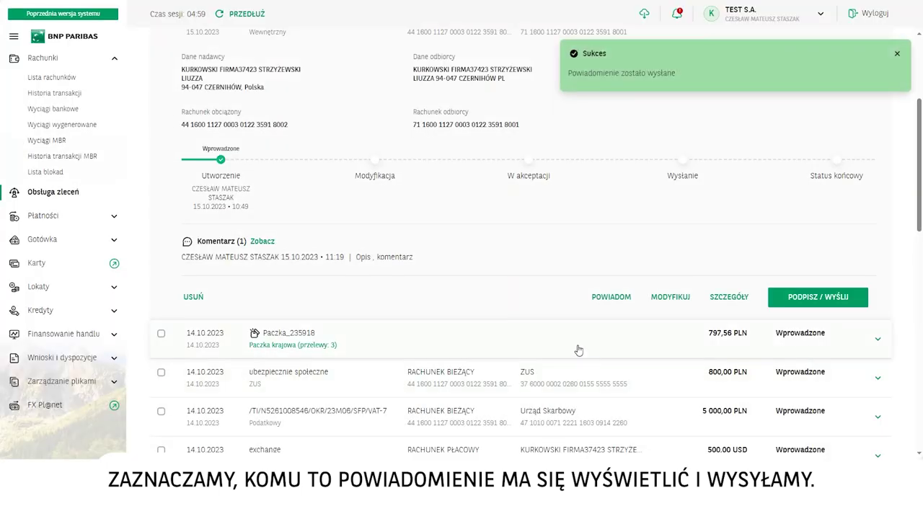
Dismiss the success message, look through the list of received notifications, and close it.
{"action": "scroll", "coordinate": [500, 321], "scroll_direction": "up", "scroll_amount": 3}
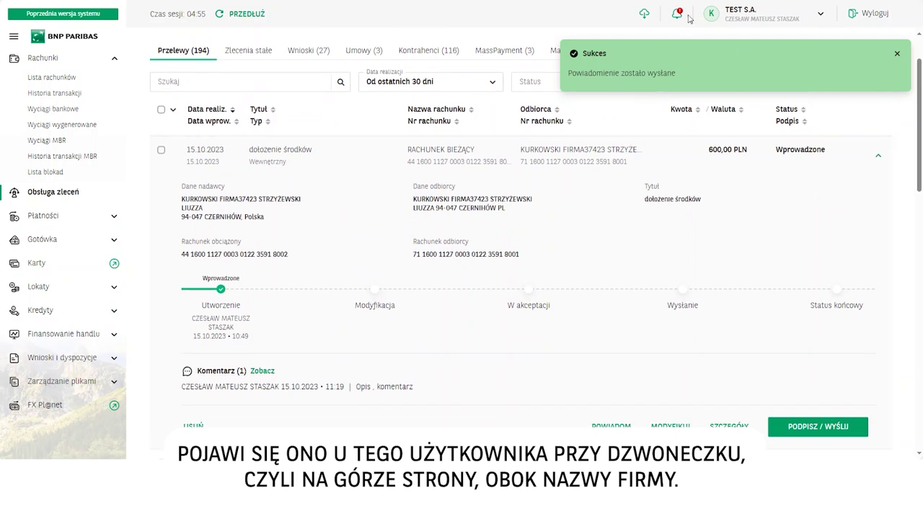
{"action": "left_click", "coordinate": [897, 54]}
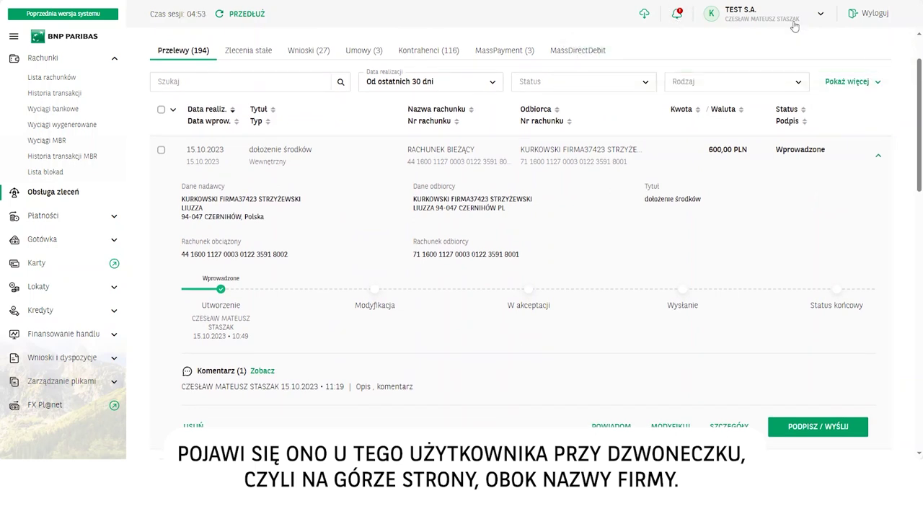
{"action": "left_click", "coordinate": [680, 16]}
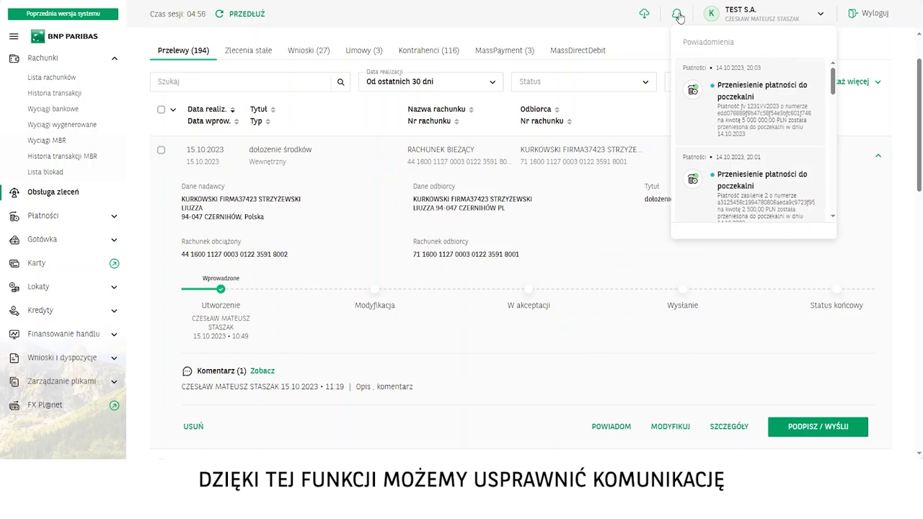
{"action": "left_click", "coordinate": [679, 16]}
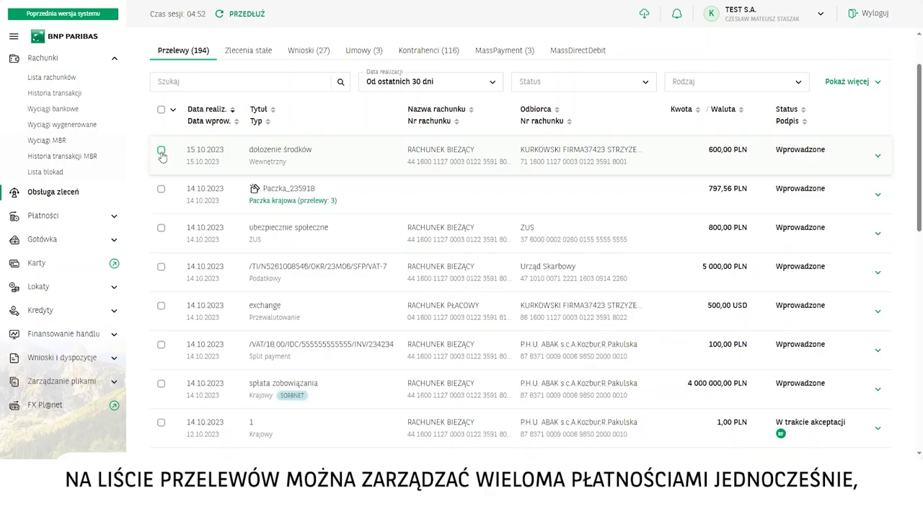
Select the "dołożenie środków", "ubezpiecznie społeczne" and 5 000,00 PLN tax transfers and start downloading a report of them.
{"action": "left_click", "coordinate": [161, 150]}
{"action": "left_click", "coordinate": [161, 228]}
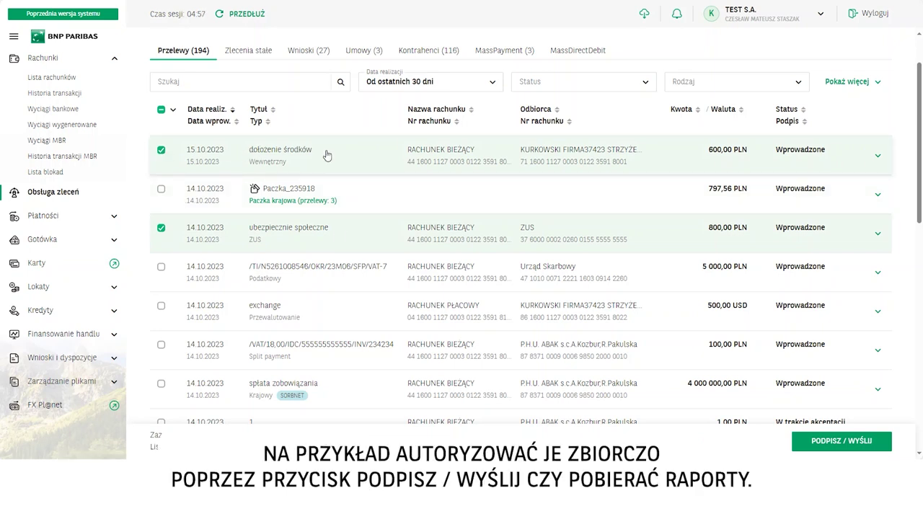
{"action": "left_click", "coordinate": [161, 267]}
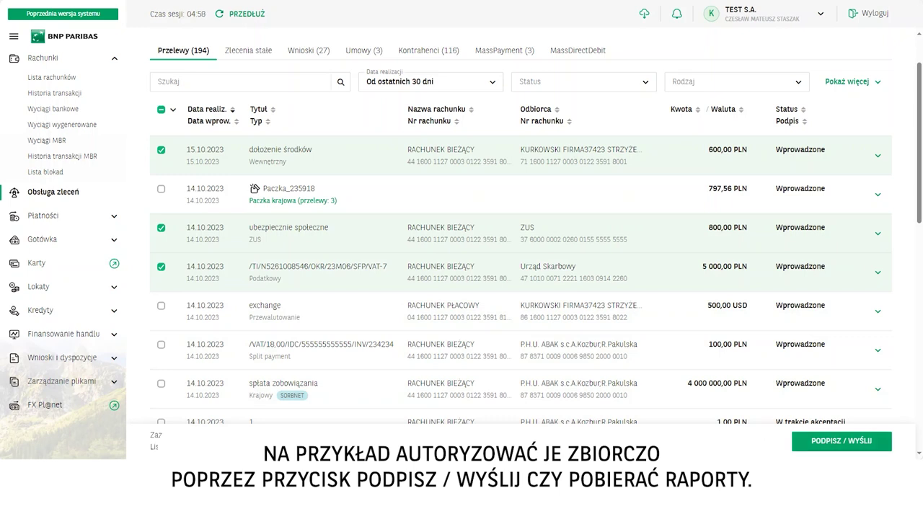
{"action": "left_click", "coordinate": [646, 441]}
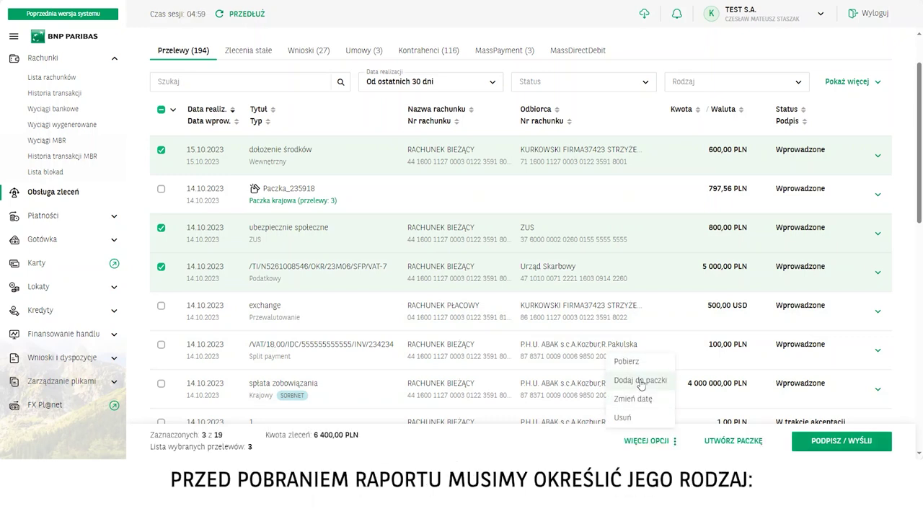
{"action": "left_click", "coordinate": [627, 362]}
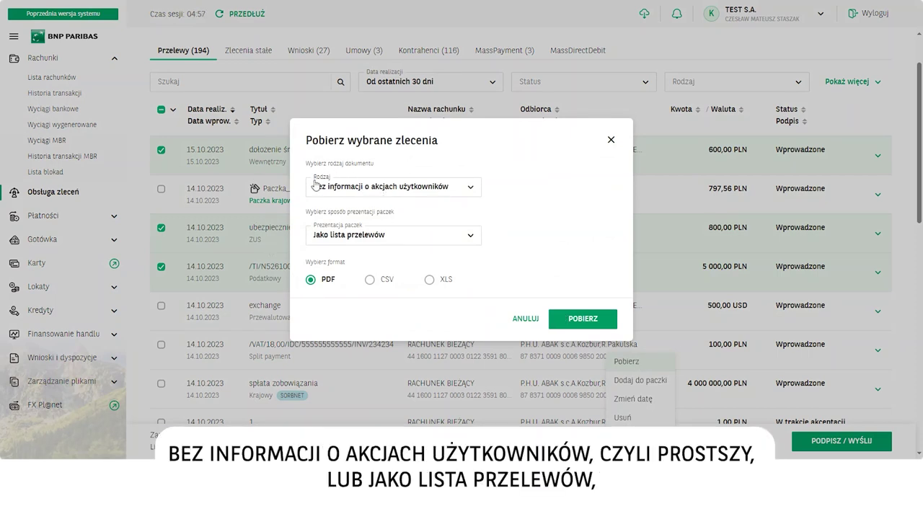
Download the PDF report with type "Bez informacji o akcjach użytkowników" and package presentation "Jako pojedynczy rekord", and view the listed transfers.
{"action": "left_click", "coordinate": [336, 189]}
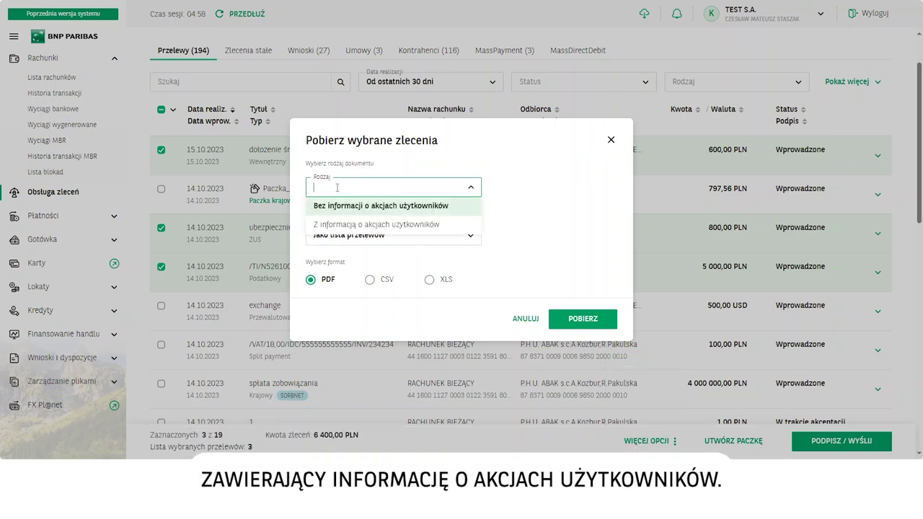
{"action": "left_click", "coordinate": [368, 206]}
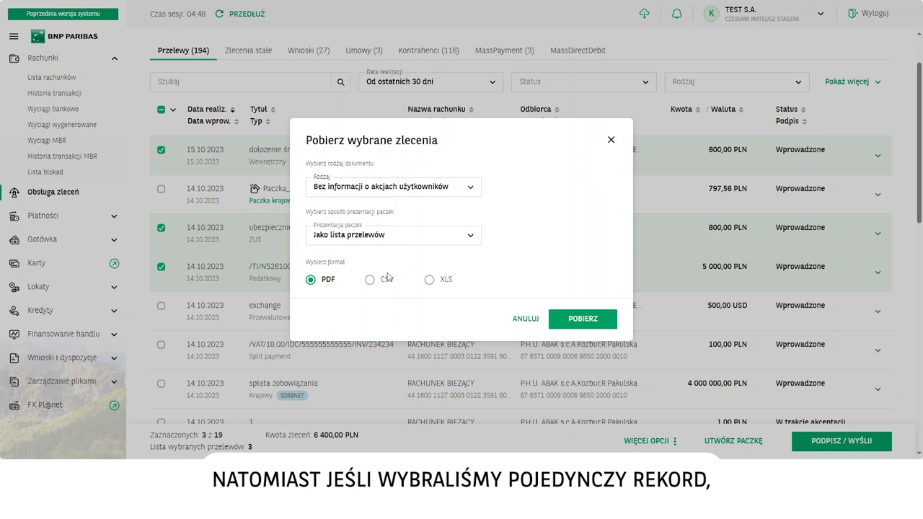
{"action": "left_click", "coordinate": [370, 234]}
{"action": "left_click", "coordinate": [357, 274]}
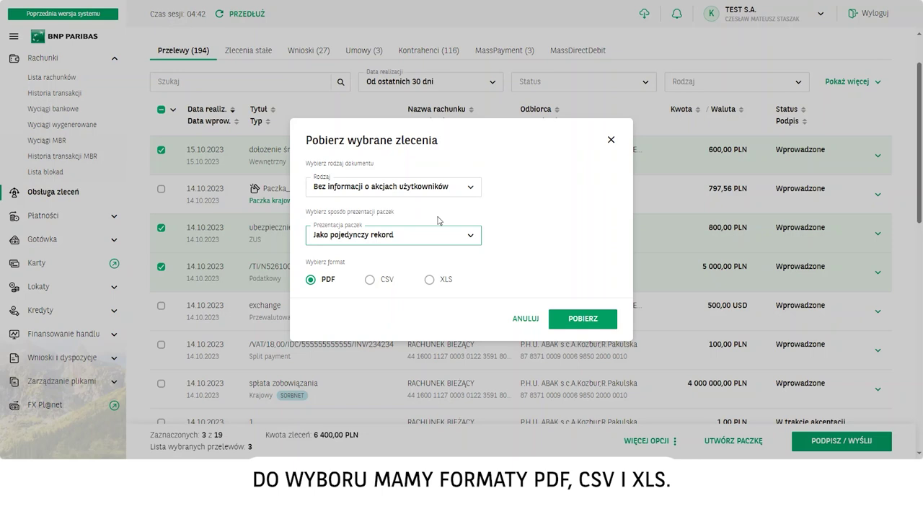
{"action": "left_click", "coordinate": [584, 319]}
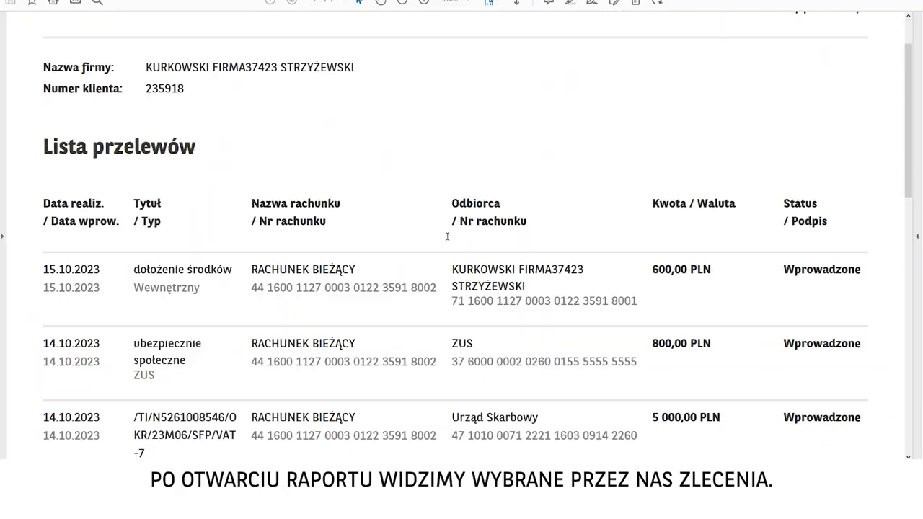
{"action": "scroll", "coordinate": [447, 236], "scroll_direction": "up", "scroll_amount": 2}
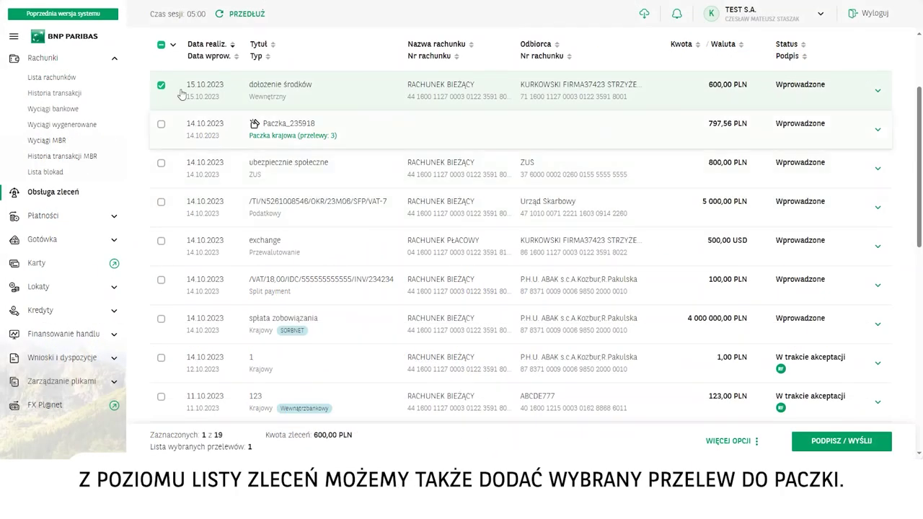
Add only the "ubezpiecznie społeczne" transfer to the domestic package dated 14.10.2023, accepting the change of order dates to the current date.
{"action": "left_click", "coordinate": [161, 85]}
{"action": "left_click", "coordinate": [161, 163]}
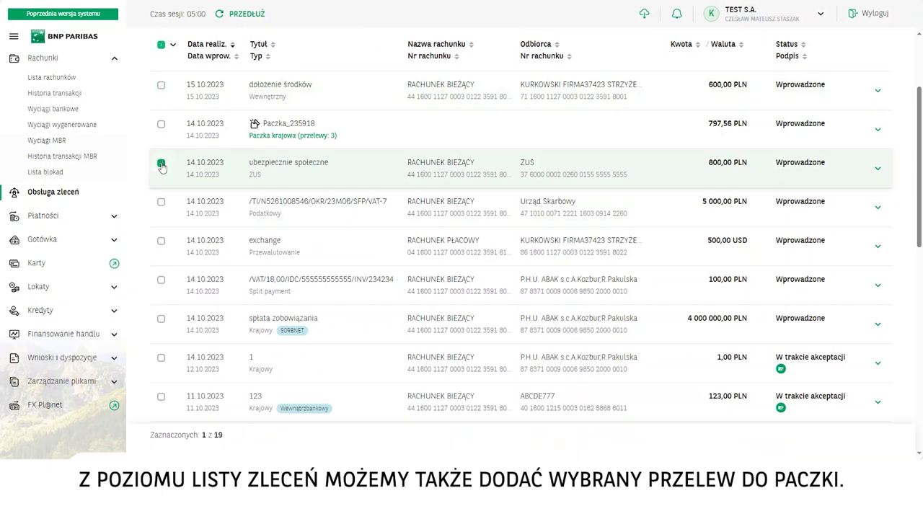
{"action": "left_click", "coordinate": [654, 445]}
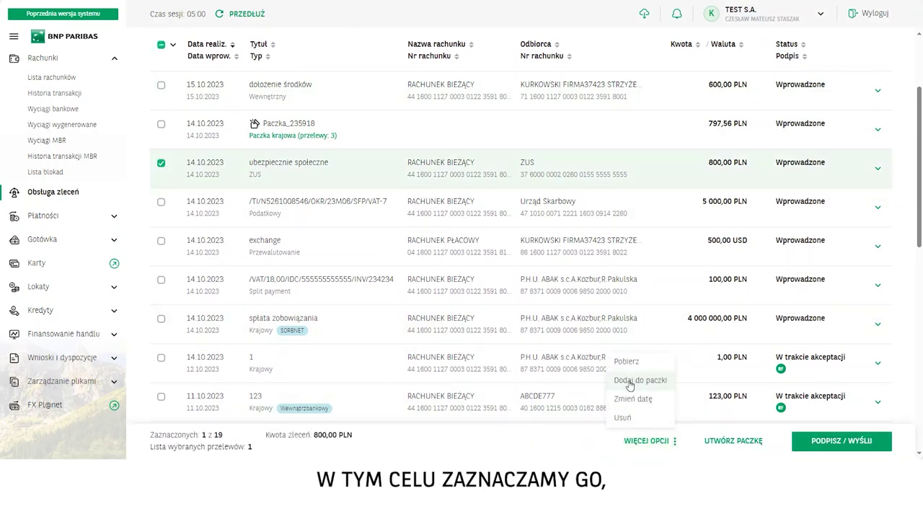
{"action": "left_click", "coordinate": [631, 380]}
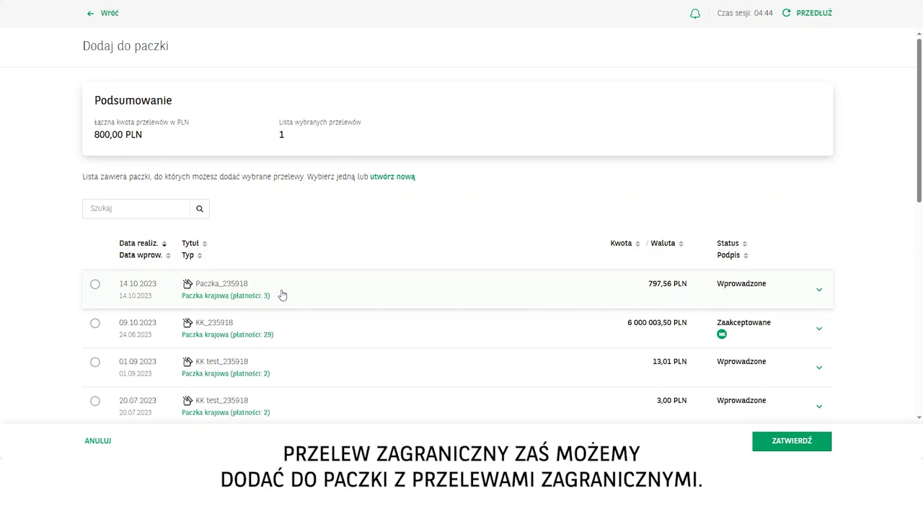
{"action": "left_click", "coordinate": [95, 285]}
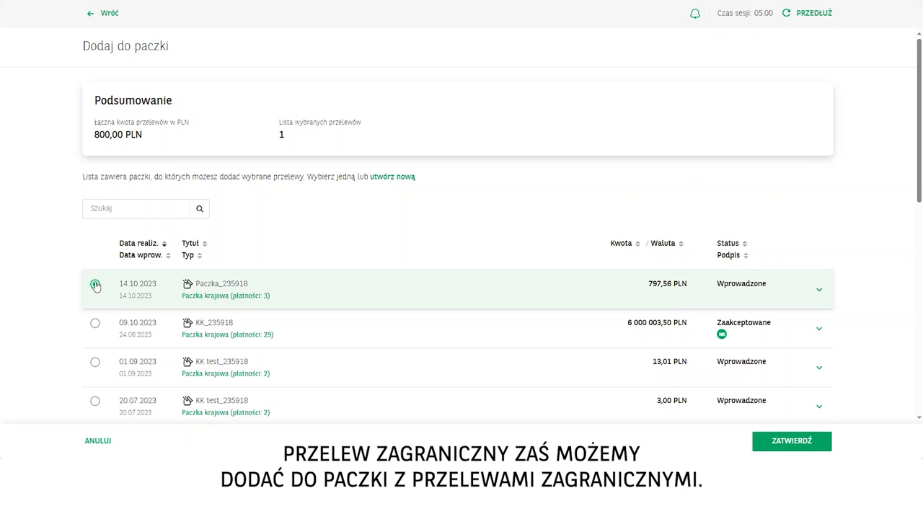
{"action": "left_click", "coordinate": [792, 441]}
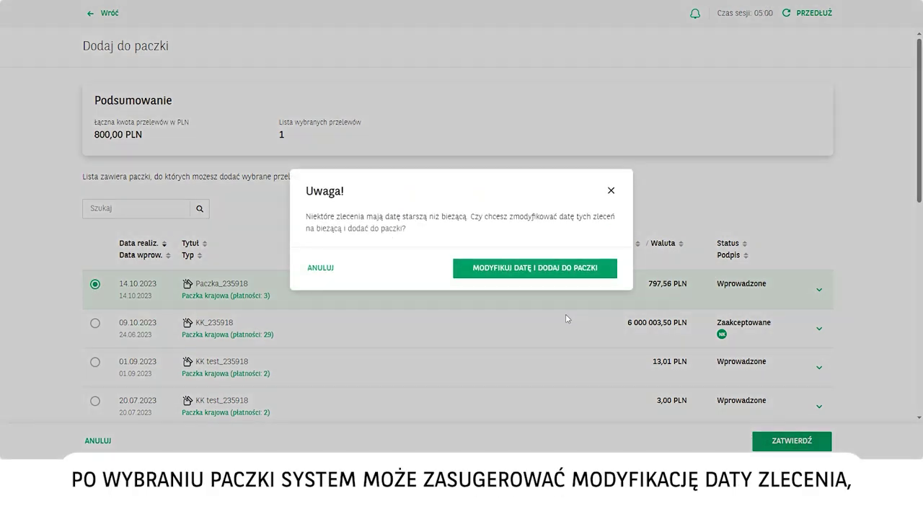
{"action": "left_click", "coordinate": [530, 271]}
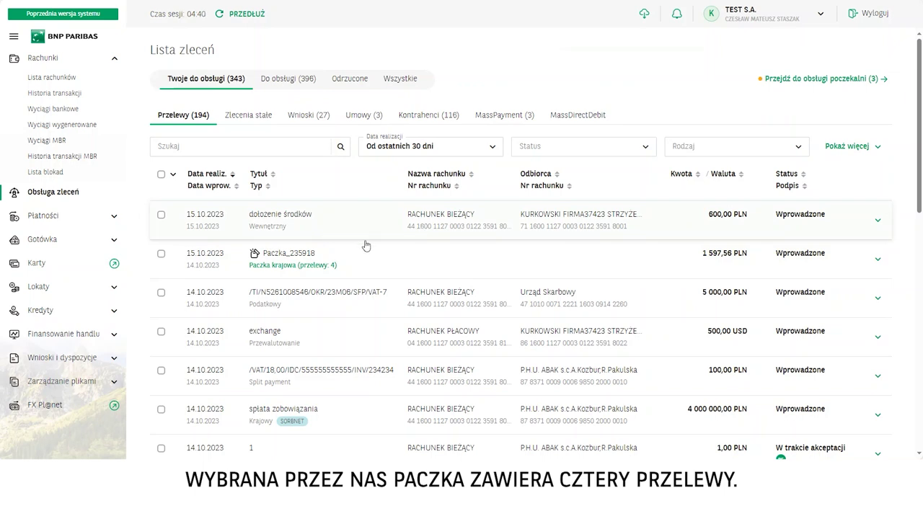
Submit the domestic package, the 5 000,00 PLN tax transfer and the "exchange" transfer for authorisation, review the summary, and return without signing.
{"action": "left_click", "coordinate": [161, 253]}
{"action": "left_click", "coordinate": [161, 292]}
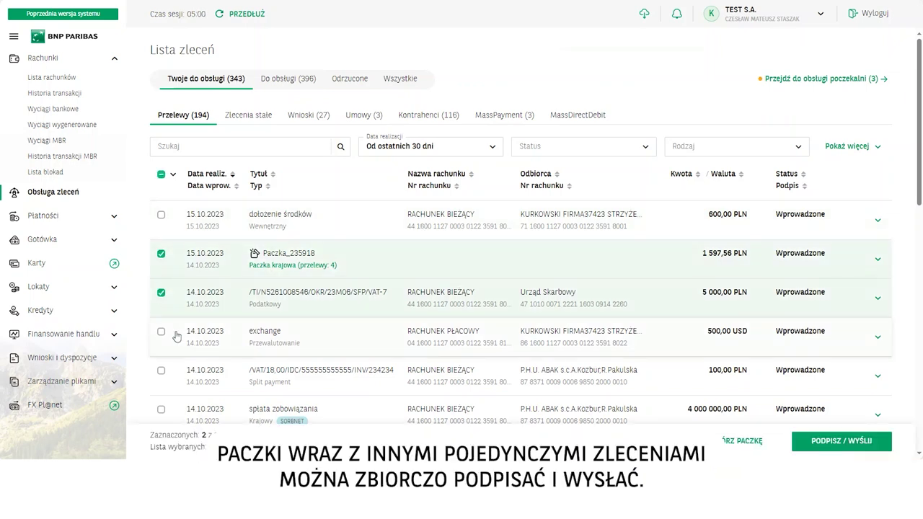
{"action": "left_click", "coordinate": [161, 334]}
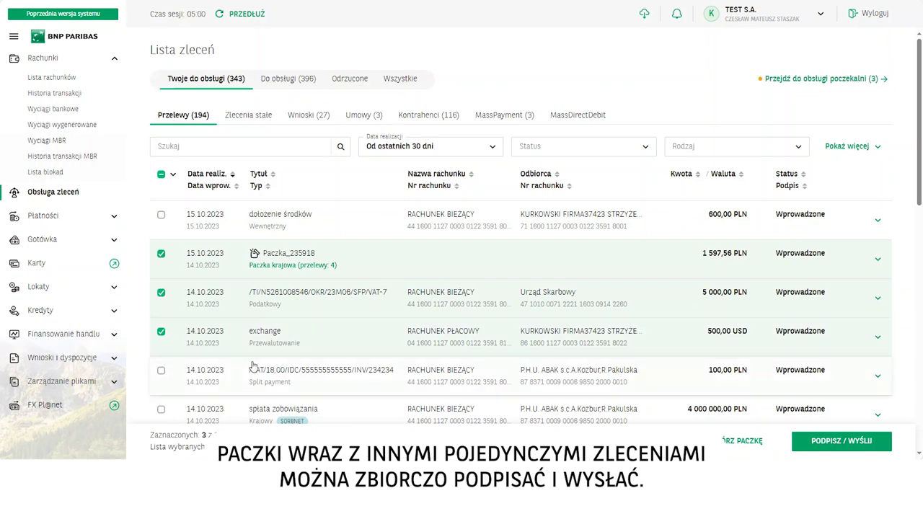
{"action": "left_click", "coordinate": [841, 442]}
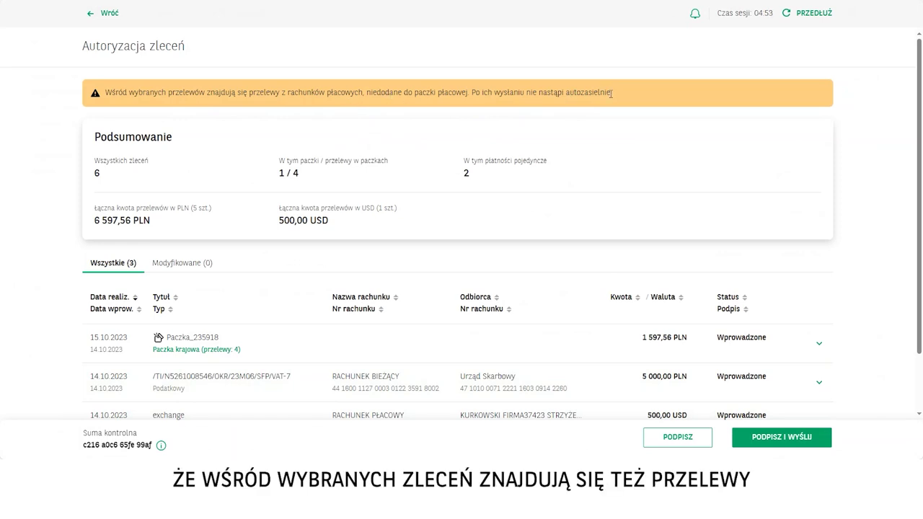
{"action": "scroll", "coordinate": [435, 366], "scroll_direction": "down", "scroll_amount": 1}
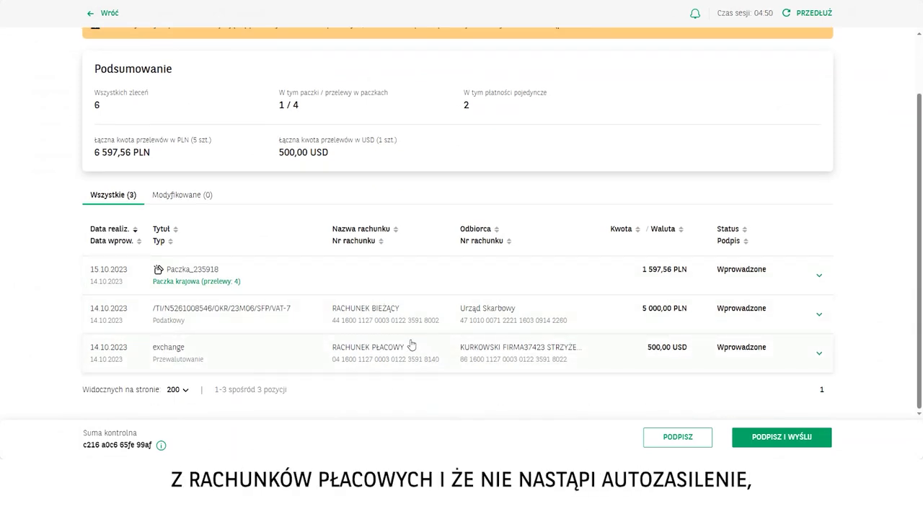
{"action": "scroll", "coordinate": [386, 345], "scroll_direction": "up", "scroll_amount": 1}
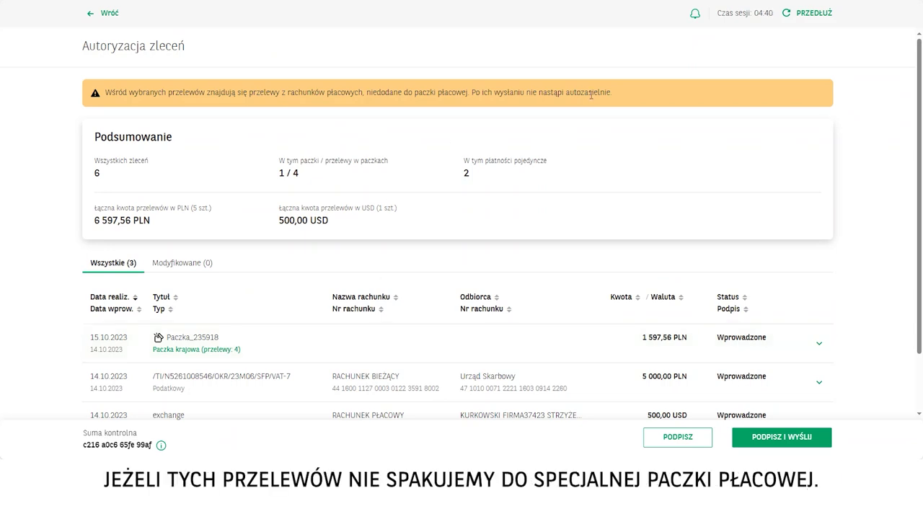
{"action": "left_click", "coordinate": [86, 15]}
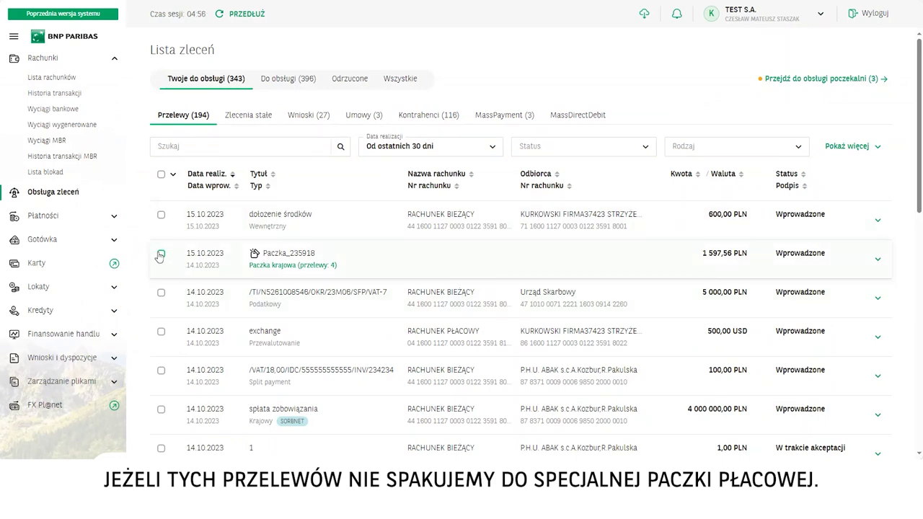
Add the 100,00 PLN split payment and the "spłata zobowiązania" transfer to the domestic package dated 15.10.2023, accepting the date modification.
{"action": "left_click", "coordinate": [161, 370]}
{"action": "left_click", "coordinate": [161, 409]}
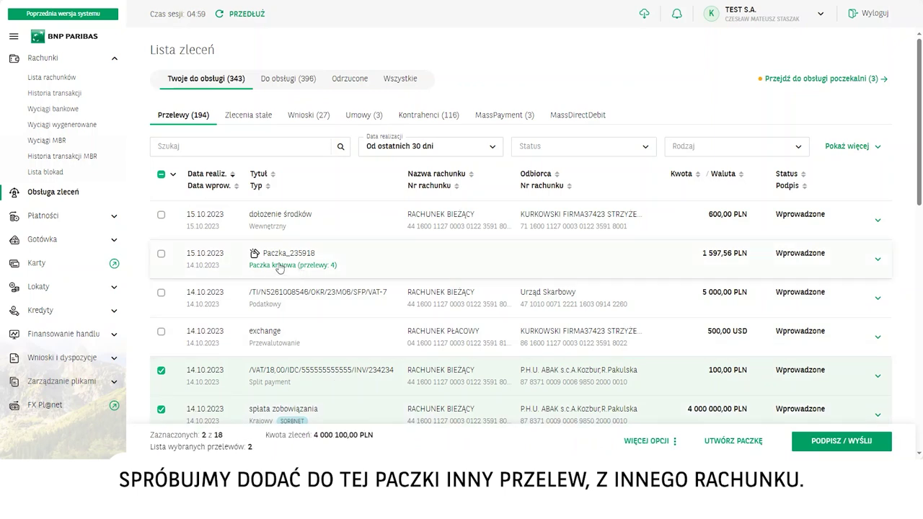
{"action": "left_click", "coordinate": [653, 441]}
{"action": "left_click", "coordinate": [641, 380]}
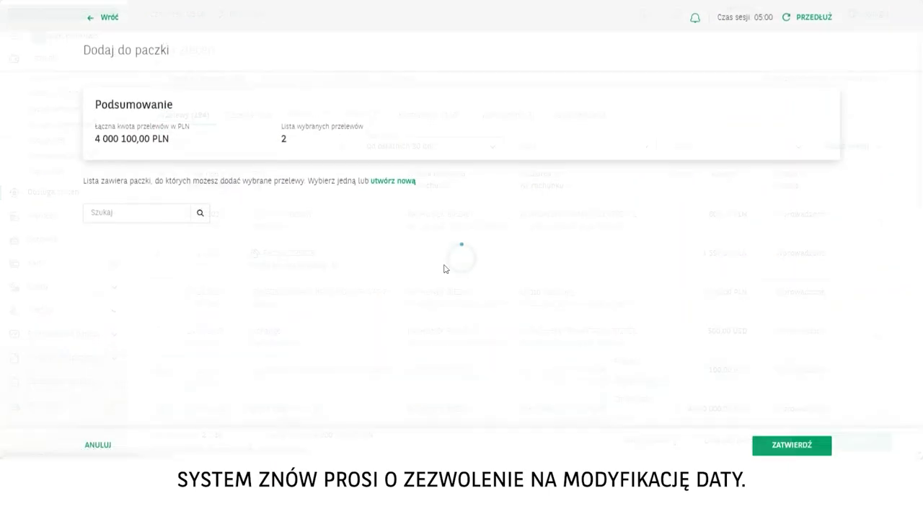
{"action": "left_click", "coordinate": [191, 288]}
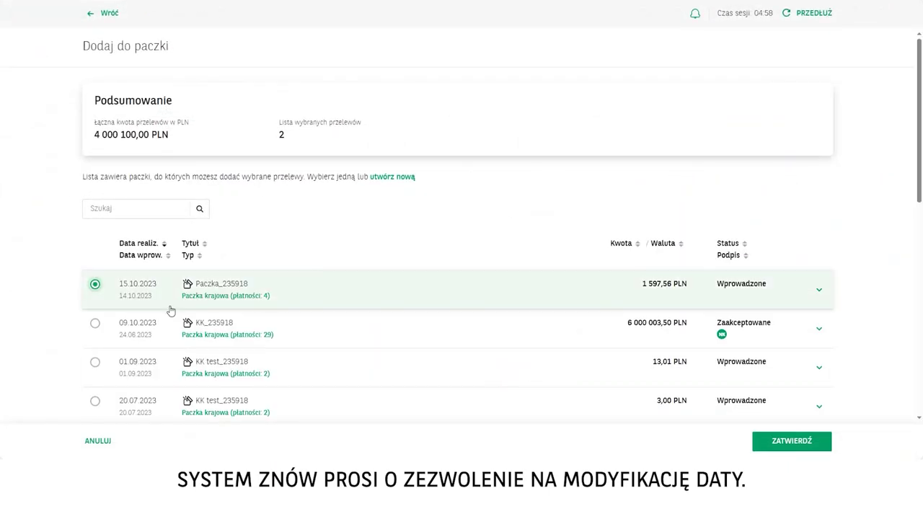
{"action": "left_click", "coordinate": [792, 441]}
{"action": "left_click", "coordinate": [542, 271]}
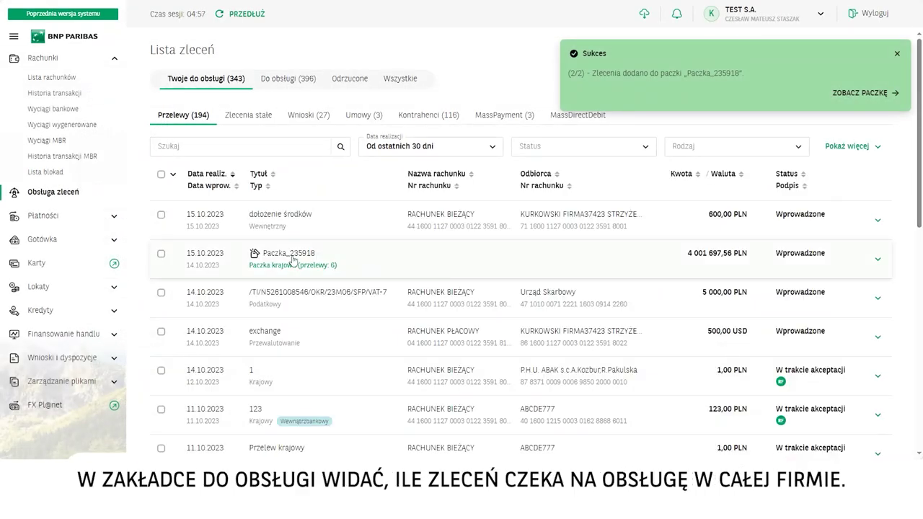
Show the company-wide "Do obsługi" orders and examine the transfers' statuses and signatures.
{"action": "left_click", "coordinate": [288, 78]}
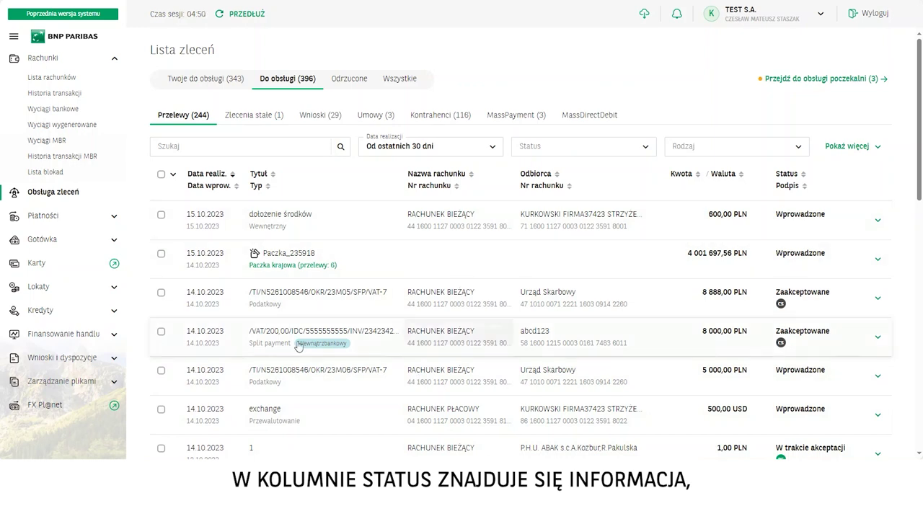
{"action": "scroll", "coordinate": [784, 333], "scroll_direction": "down", "scroll_amount": 1}
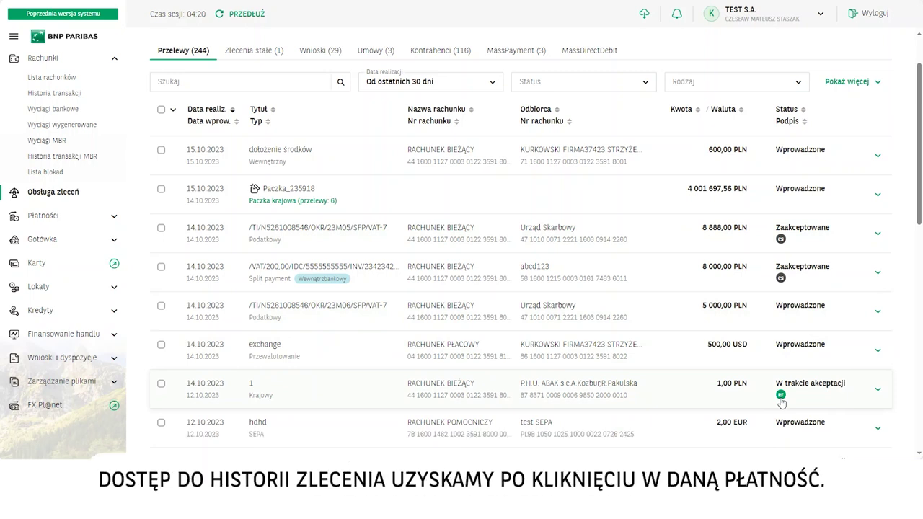
Change the accepted VAT-7 tax transfer for month 05 to an amount of 8 889,00 PLN and save the order.
{"action": "left_click", "coordinate": [371, 243]}
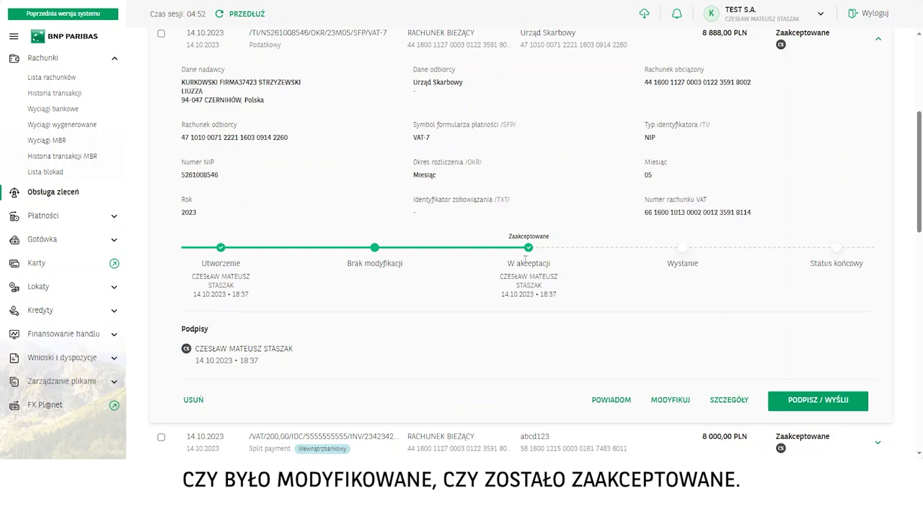
{"action": "left_click", "coordinate": [670, 401]}
{"action": "left_click", "coordinate": [576, 264]}
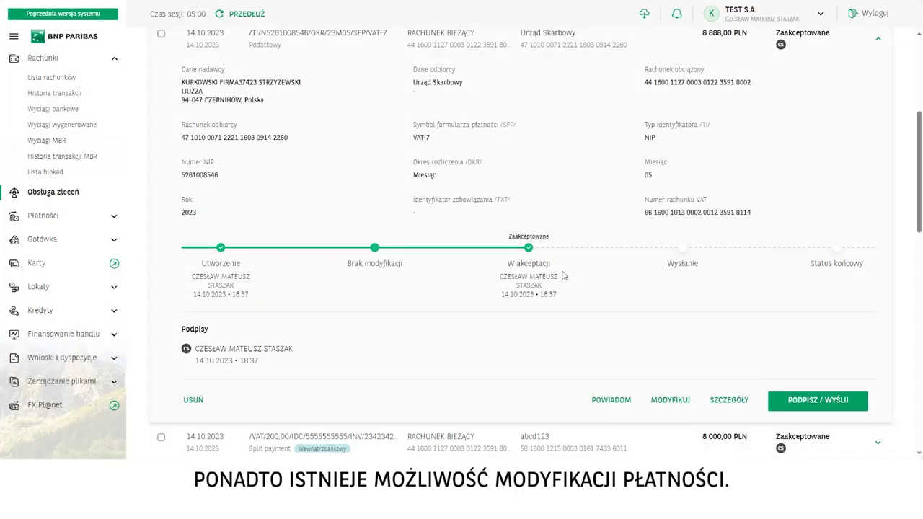
{"action": "left_click", "coordinate": [604, 136]}
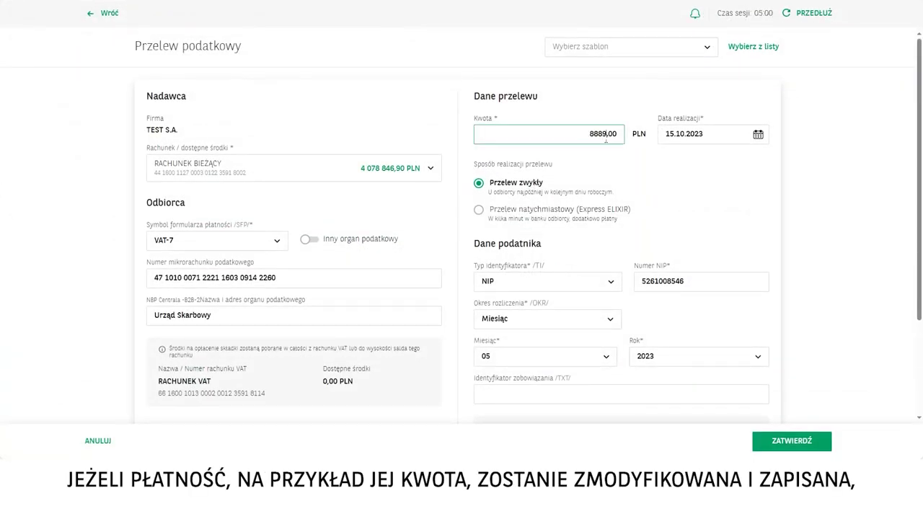
{"action": "left_click", "coordinate": [785, 443]}
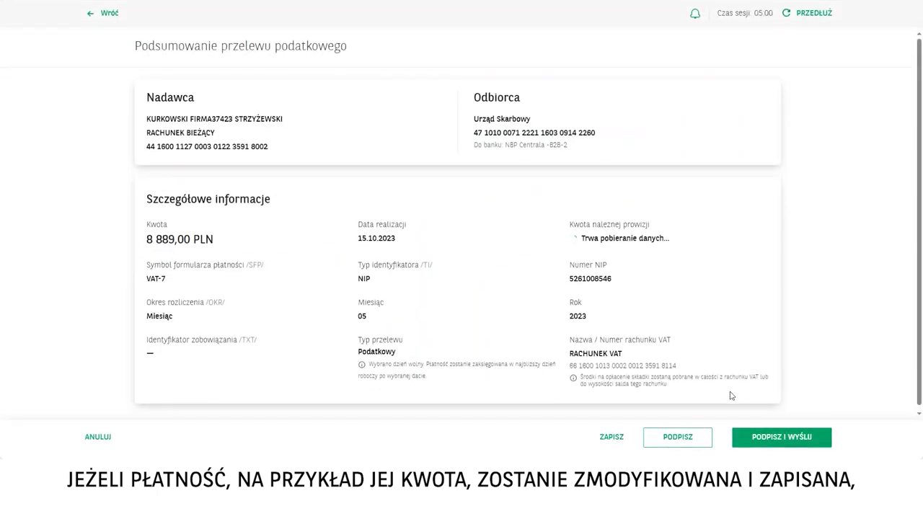
{"action": "left_click", "coordinate": [625, 438]}
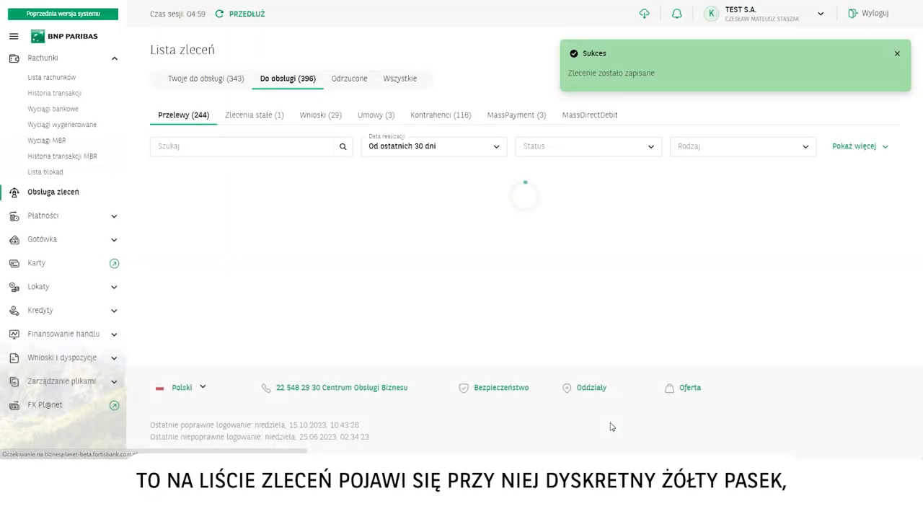
Expand the modified 8 889,00 PLN tax transfer, examine who modified it and when in its history, and collapse it.
{"action": "mouse_move", "coordinate": [153, 290]}
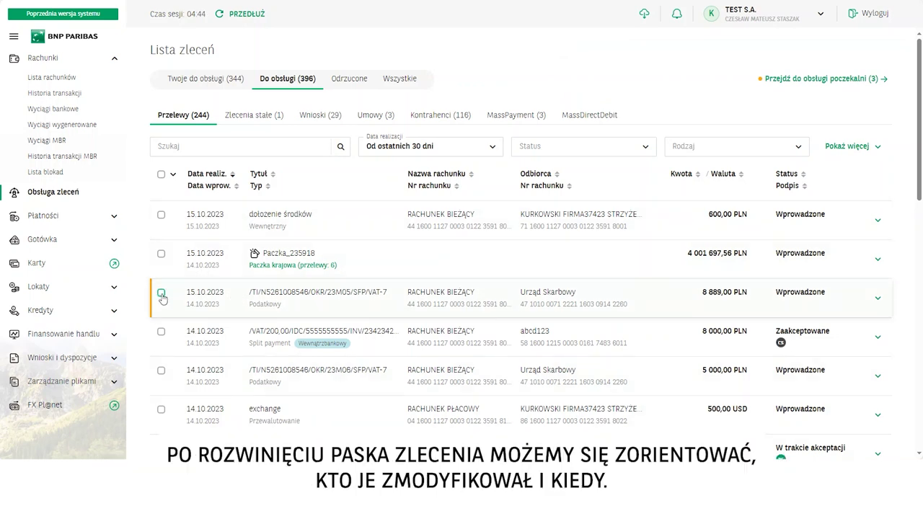
{"action": "left_click", "coordinate": [515, 302]}
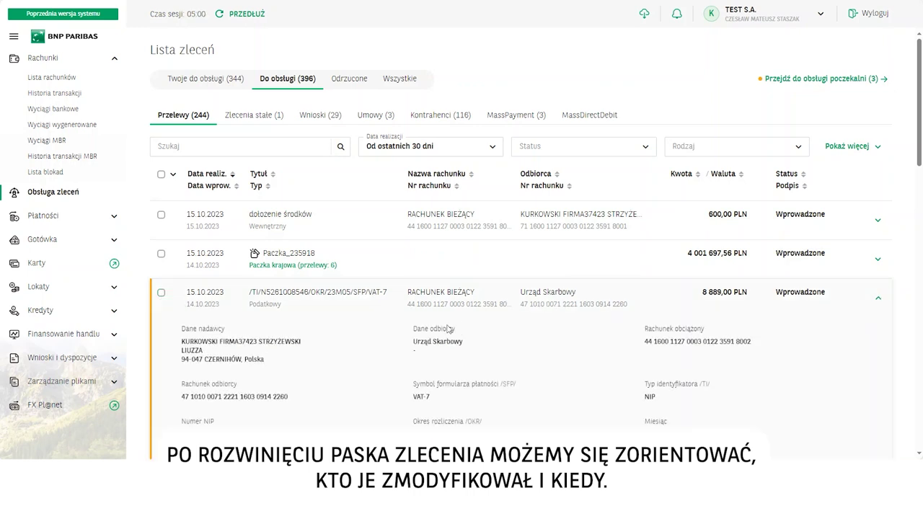
{"action": "scroll", "coordinate": [433, 252], "scroll_direction": "down", "scroll_amount": 5}
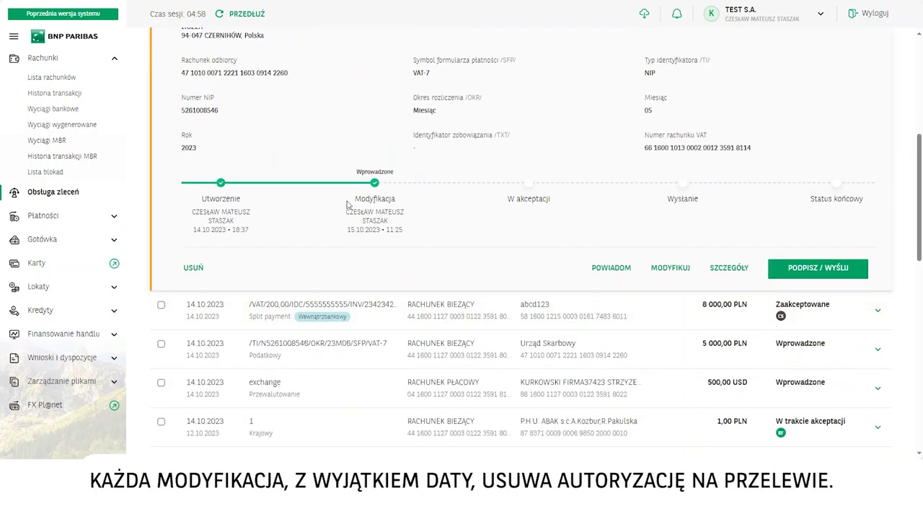
{"action": "scroll", "coordinate": [382, 249], "scroll_direction": "up", "scroll_amount": 4}
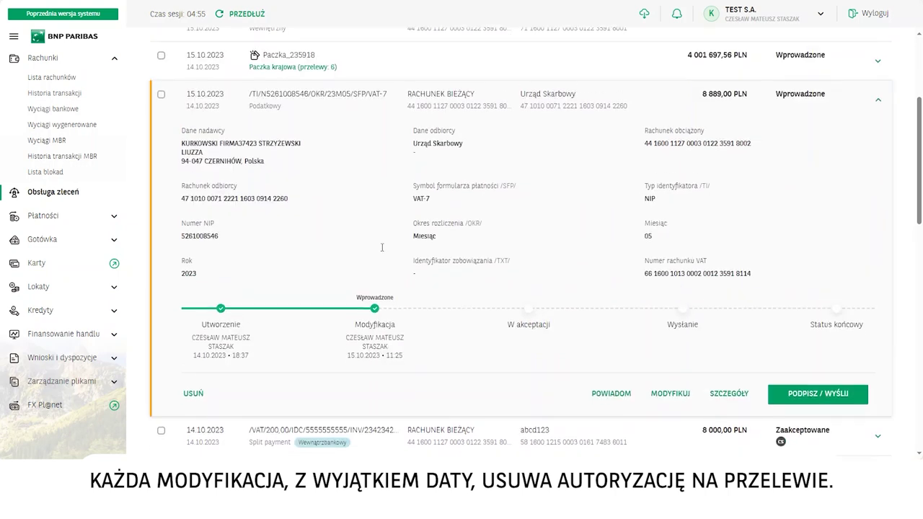
{"action": "left_click", "coordinate": [360, 243]}
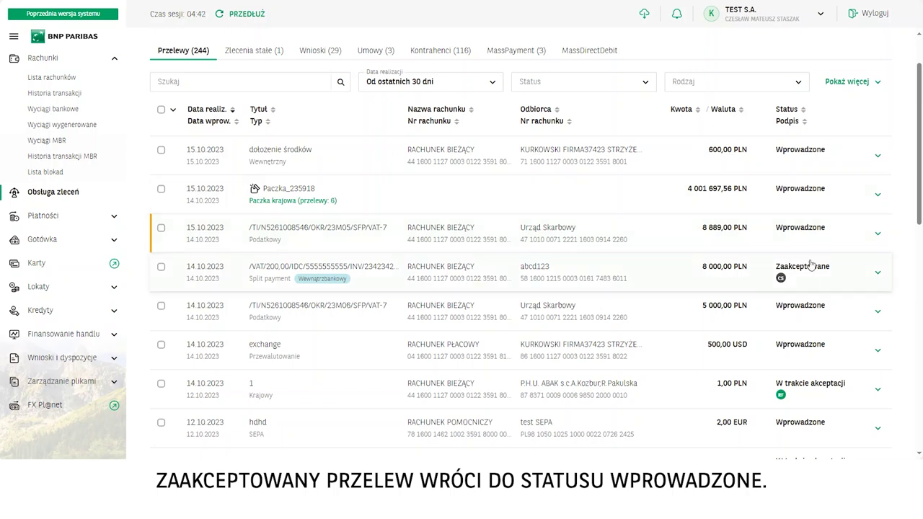
Set the gross amount of the accepted split payment to abcd123 to 8 001,00 PLN, approve the form and save the transfer.
{"action": "left_click", "coordinate": [586, 277]}
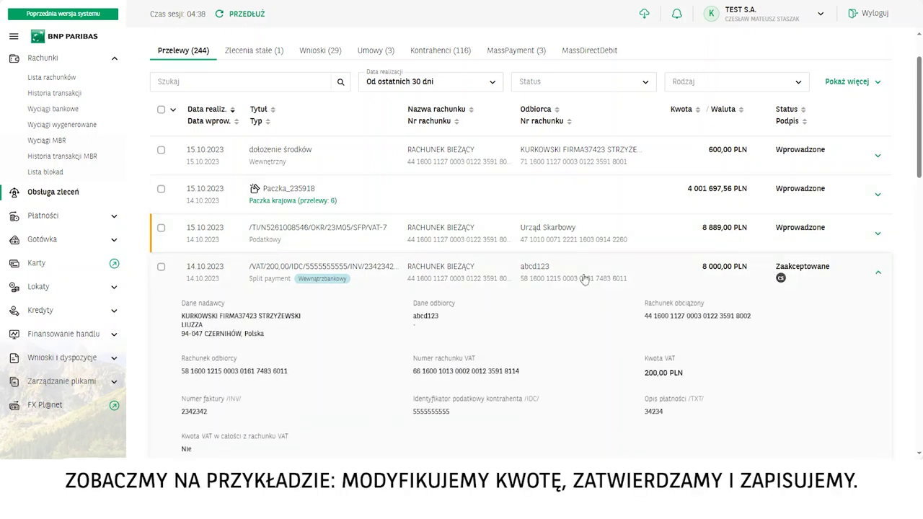
{"action": "scroll", "coordinate": [698, 364], "scroll_direction": "down", "scroll_amount": 4}
{"action": "left_click", "coordinate": [659, 380]}
{"action": "left_click", "coordinate": [575, 265]}
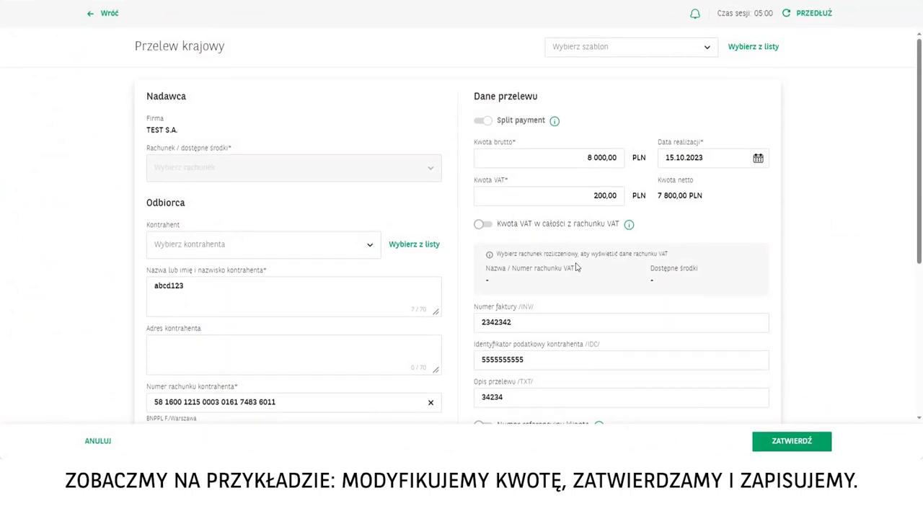
{"action": "left_click", "coordinate": [602, 158]}
{"action": "left_click", "coordinate": [792, 441]}
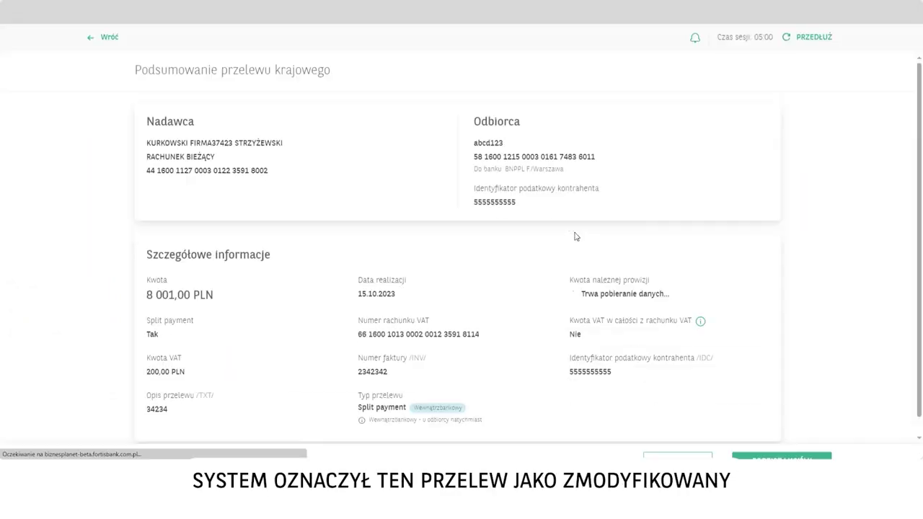
{"action": "left_click", "coordinate": [608, 440]}
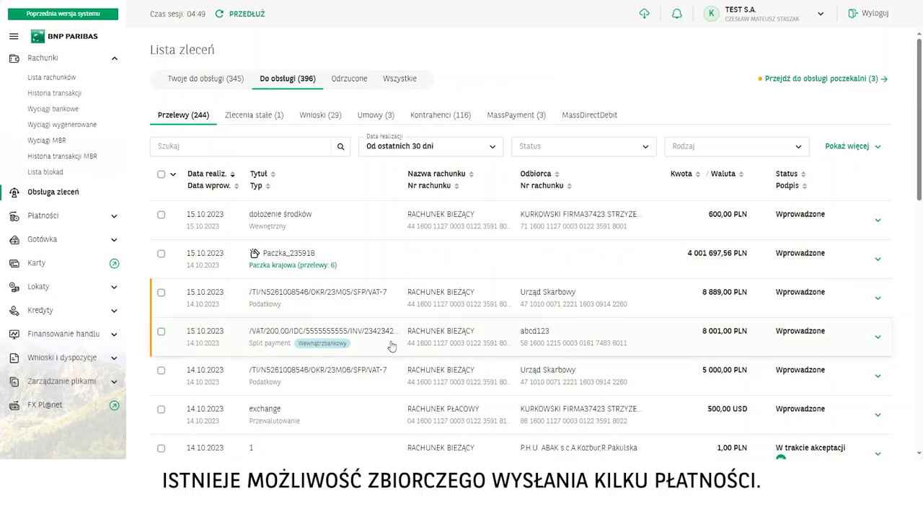
Sign and send the 8 889,00 PLN and 5 000,00 PLN tax transfers and the 8 001,00 PLN split payment together, authorising with the SMS code.
{"action": "left_click", "coordinate": [161, 292]}
{"action": "left_click", "coordinate": [161, 332]}
{"action": "left_click", "coordinate": [161, 373]}
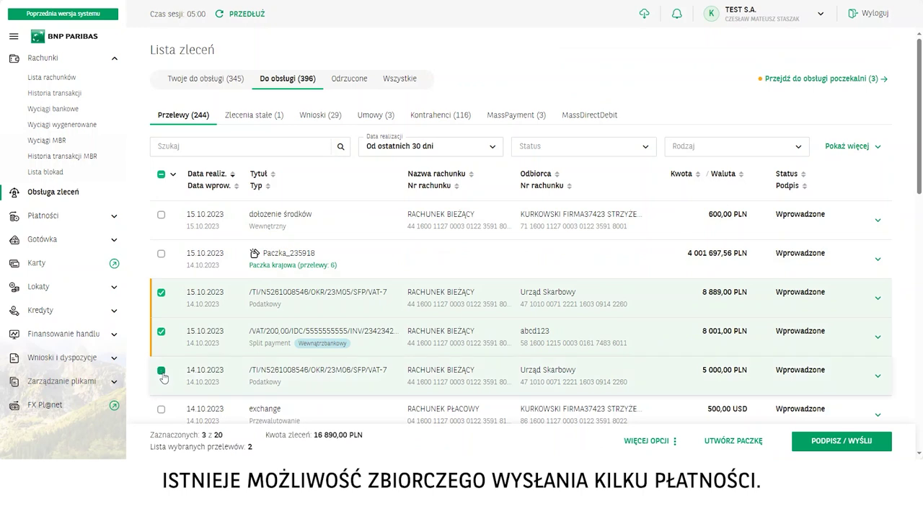
{"action": "scroll", "coordinate": [181, 337], "scroll_direction": "down", "scroll_amount": 2}
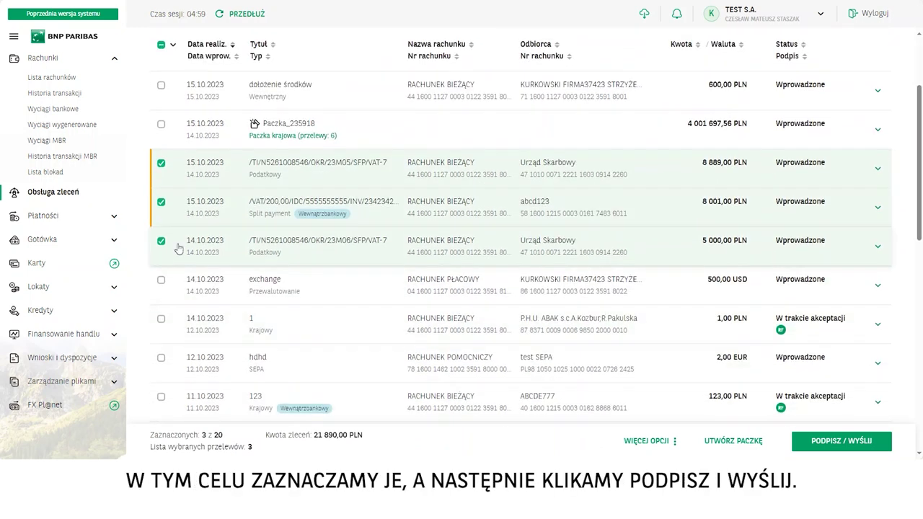
{"action": "left_click", "coordinate": [840, 442]}
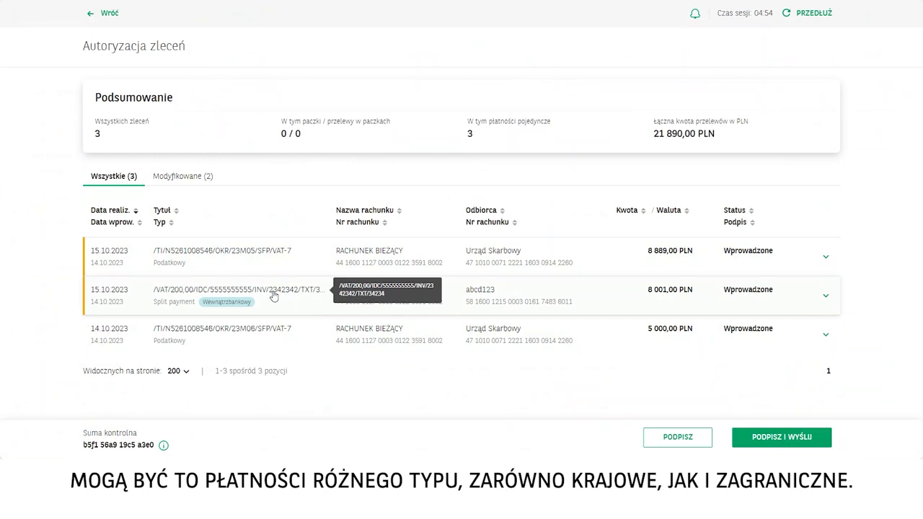
{"action": "left_click", "coordinate": [779, 445]}
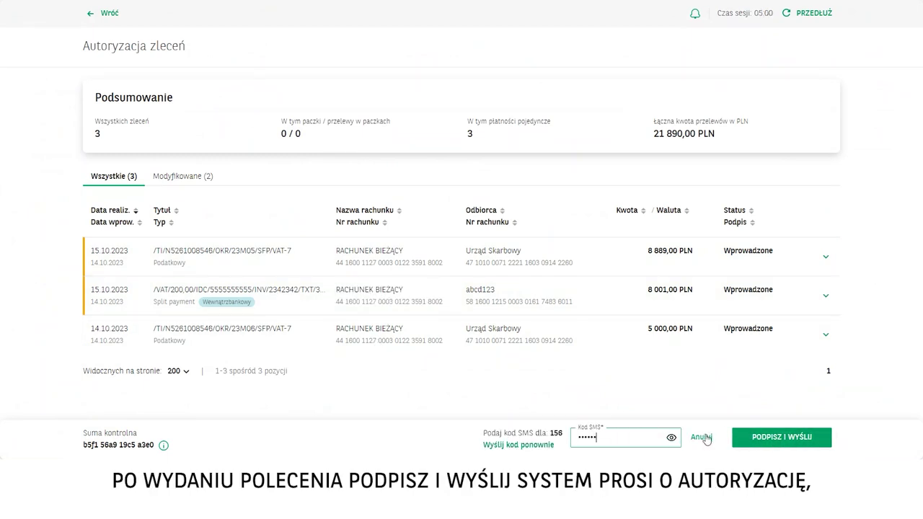
{"action": "left_click", "coordinate": [782, 440]}
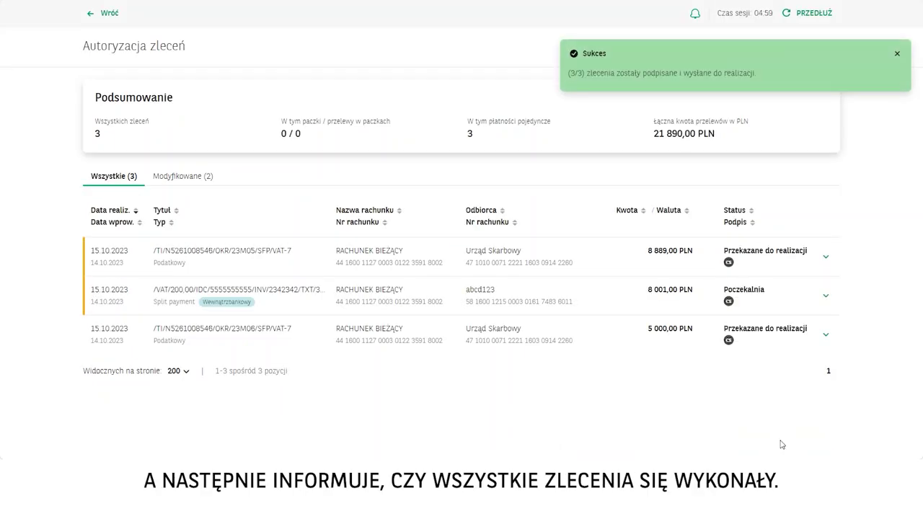